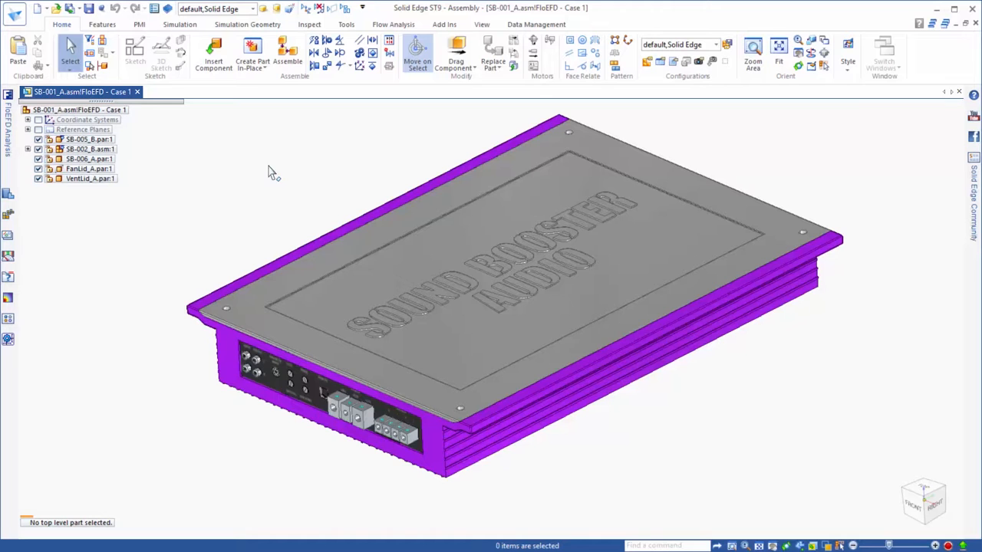
# Dock the FloEFD Analysis project tree beside the model and hide the top cover part SB-006_A
pyautogui.click(393, 25)
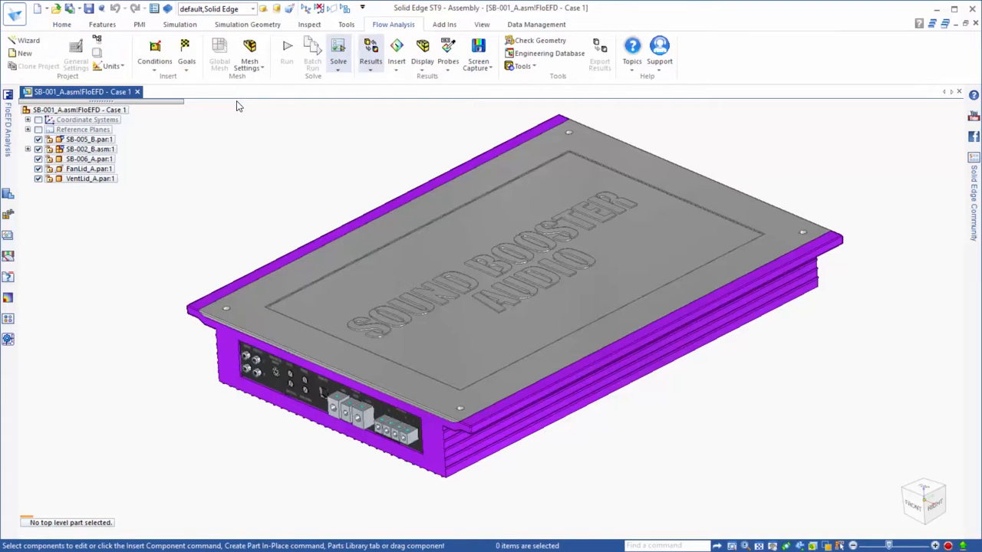
pyautogui.click(9, 115)
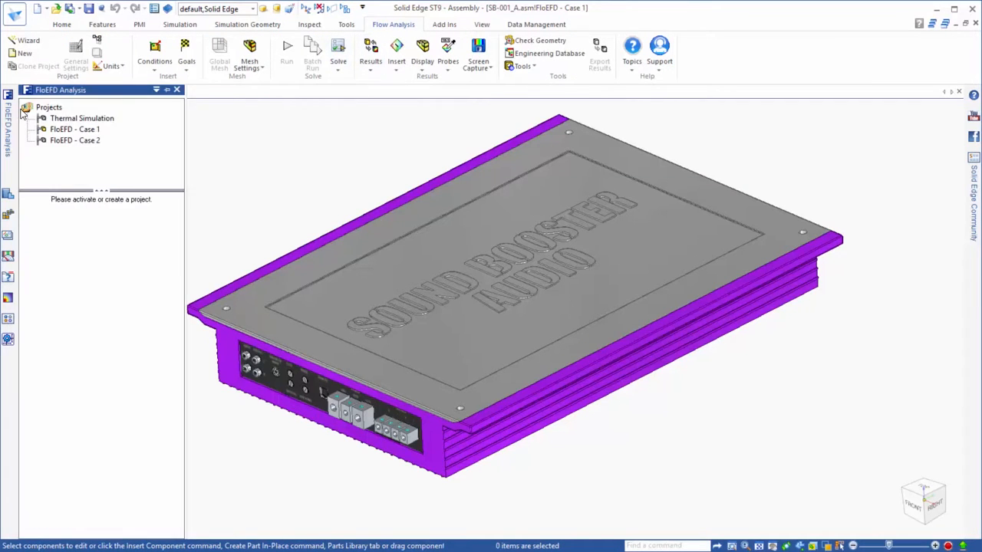
pyautogui.click(167, 90)
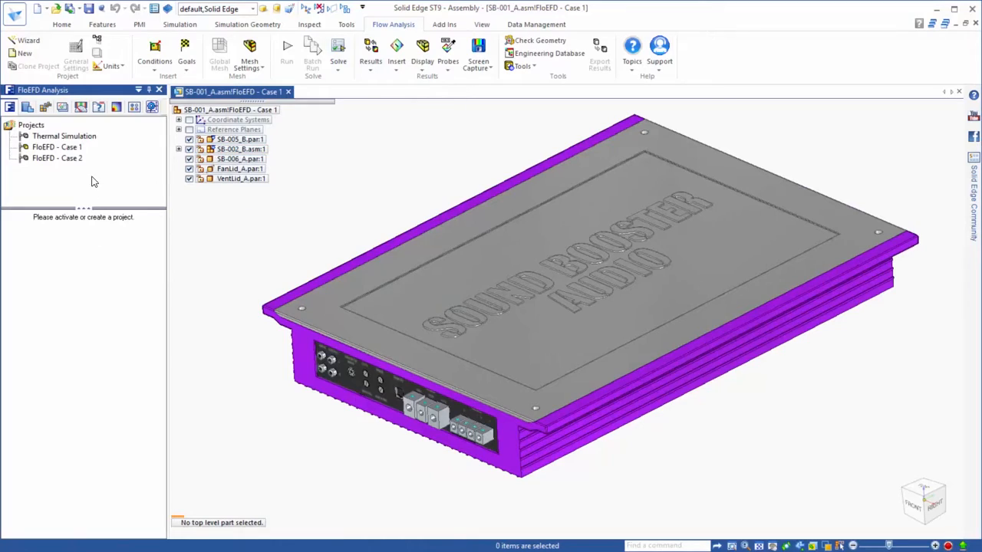
pyautogui.click(188, 159)
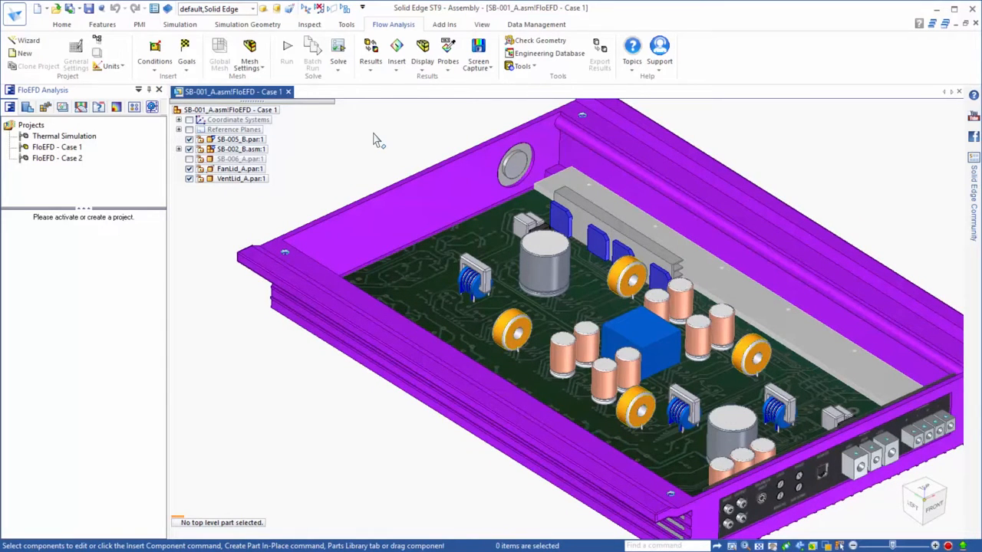
# Start a new flow project with the Wizard and name it Case 1, keeping the current configuration
pyautogui.click(29, 43)
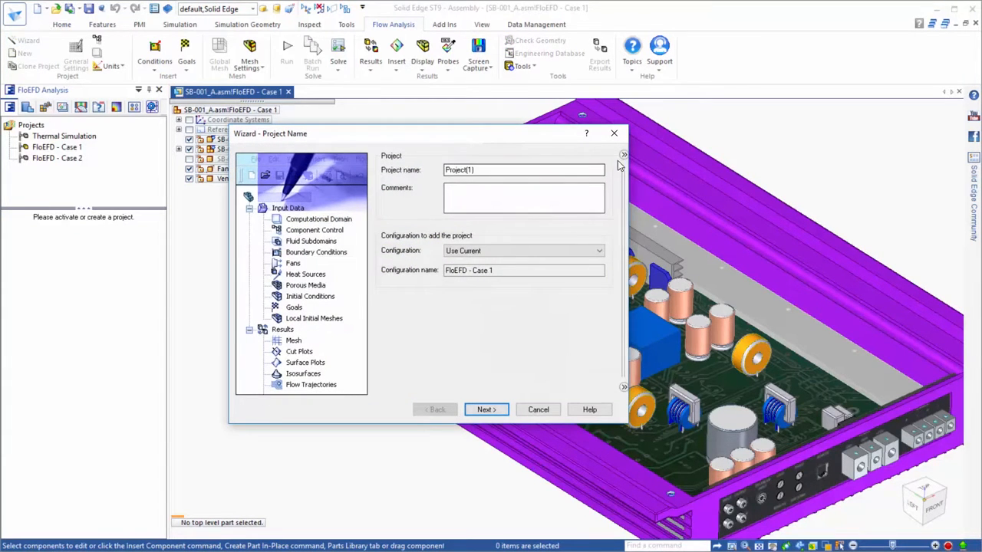
pyautogui.moveTo(538, 173); pyautogui.dragTo(420, 179)
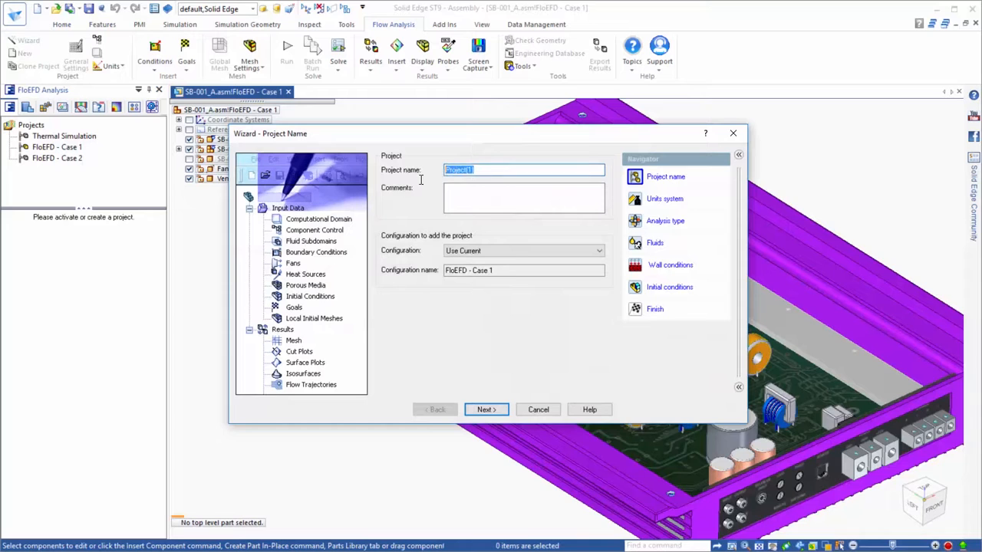
pyautogui.write('Case 1')
pyautogui.click(485, 410)
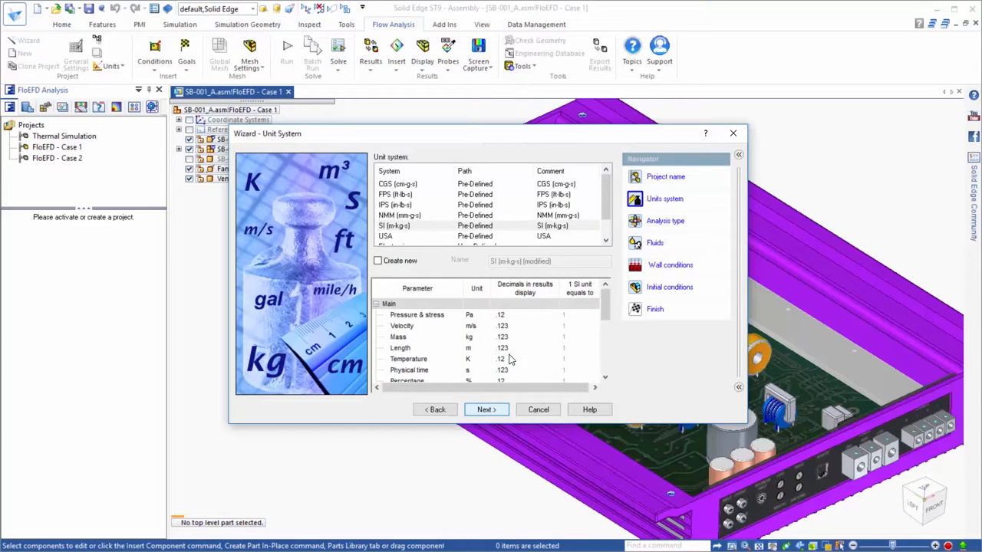
# Choose the Electronics unit system for the project and enable heat conduction in solids for the internal analysis
pyautogui.moveTo(606, 201); pyautogui.dragTo(605, 216)
pyautogui.click(392, 226)
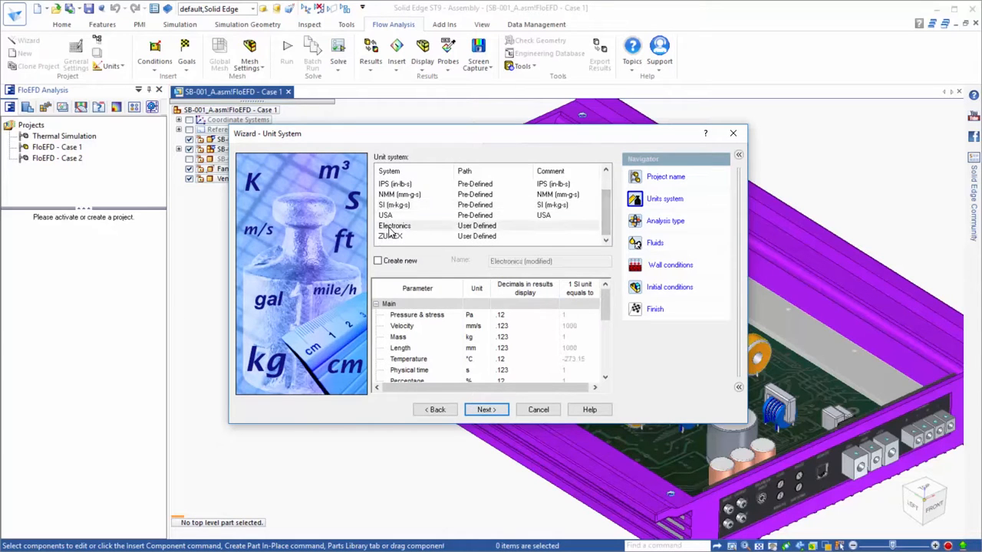
pyautogui.click(486, 410)
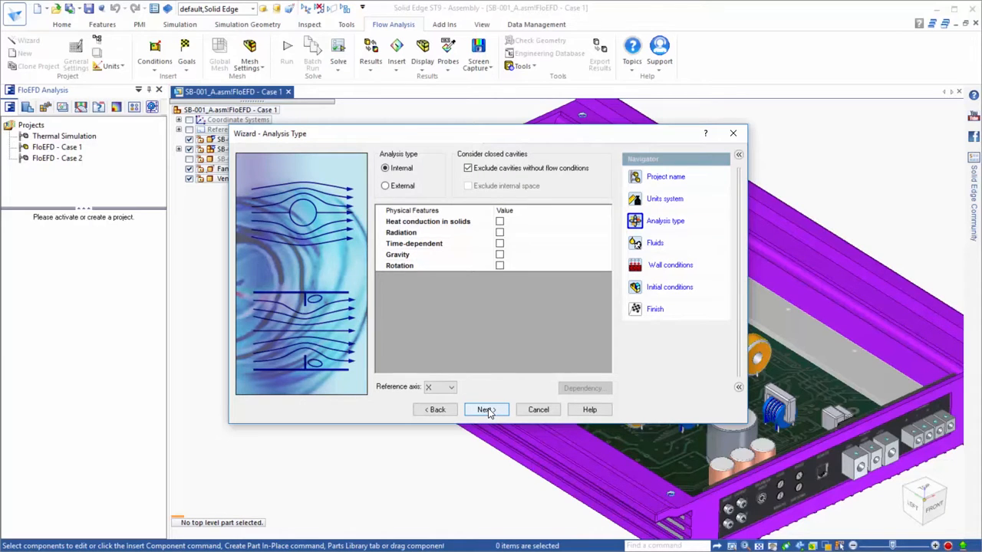
pyautogui.click(500, 221)
pyautogui.click(483, 410)
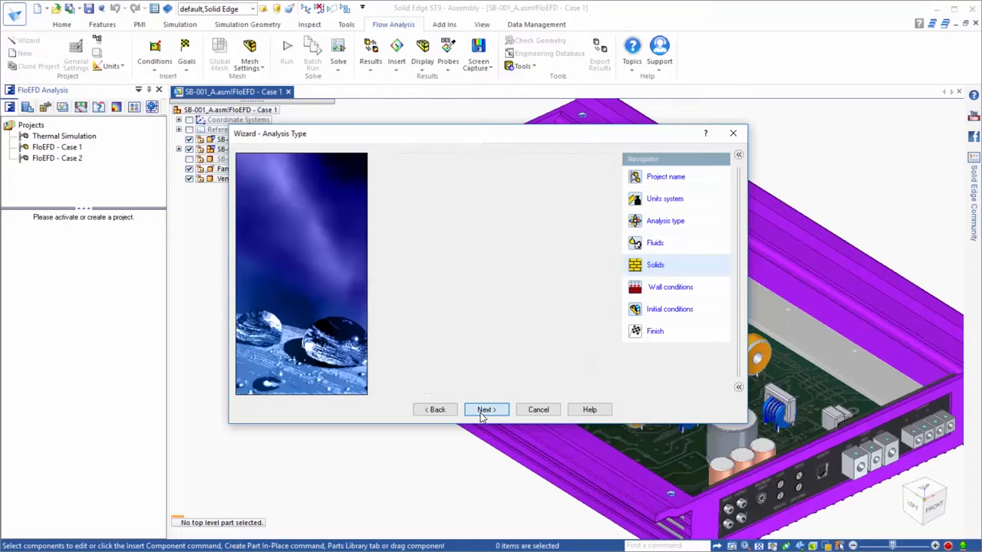
# Add air as the project's default fluid and choose the pre-defined metal Aluminum as the default solid
pyautogui.click(376, 172)
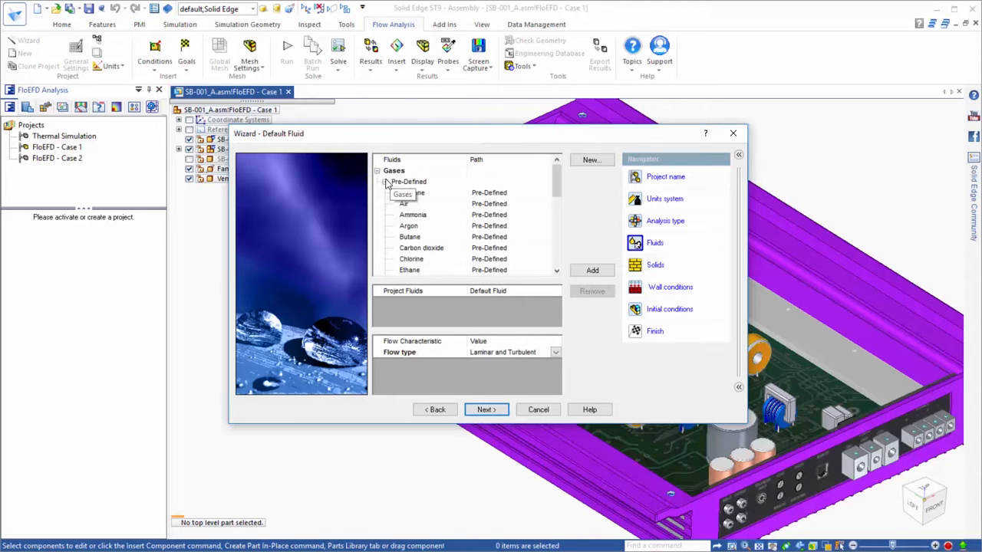
pyautogui.doubleClick(404, 205)
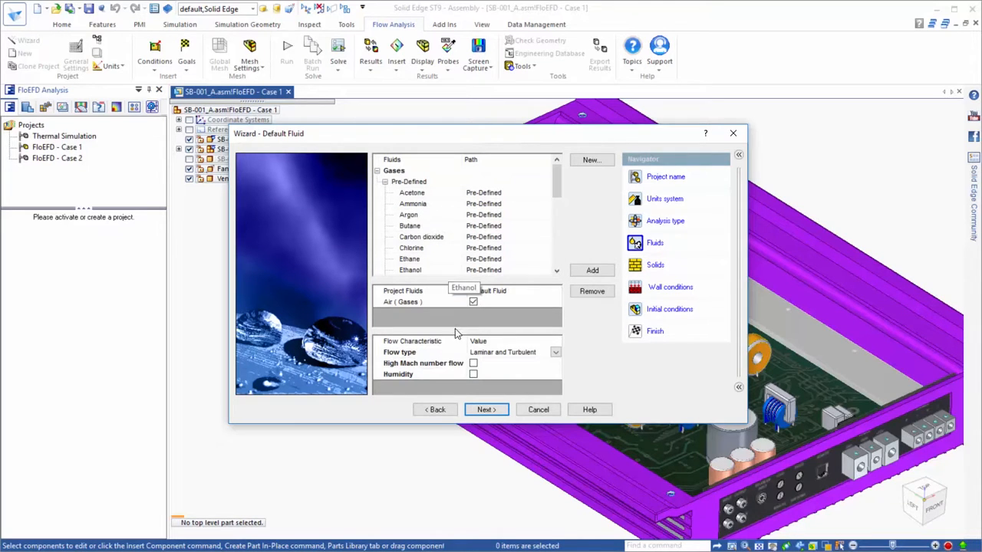
pyautogui.click(482, 410)
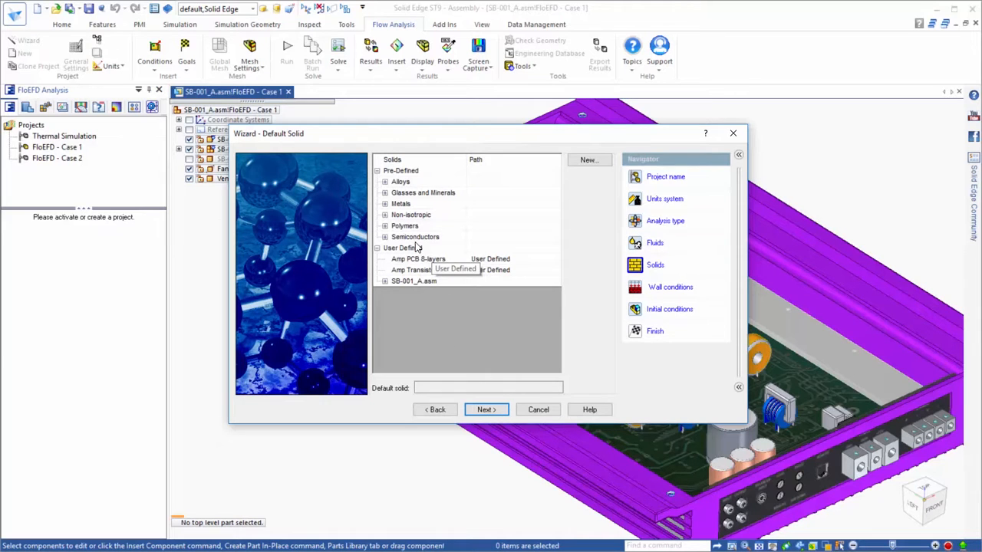
pyautogui.click(385, 204)
pyautogui.click(402, 215)
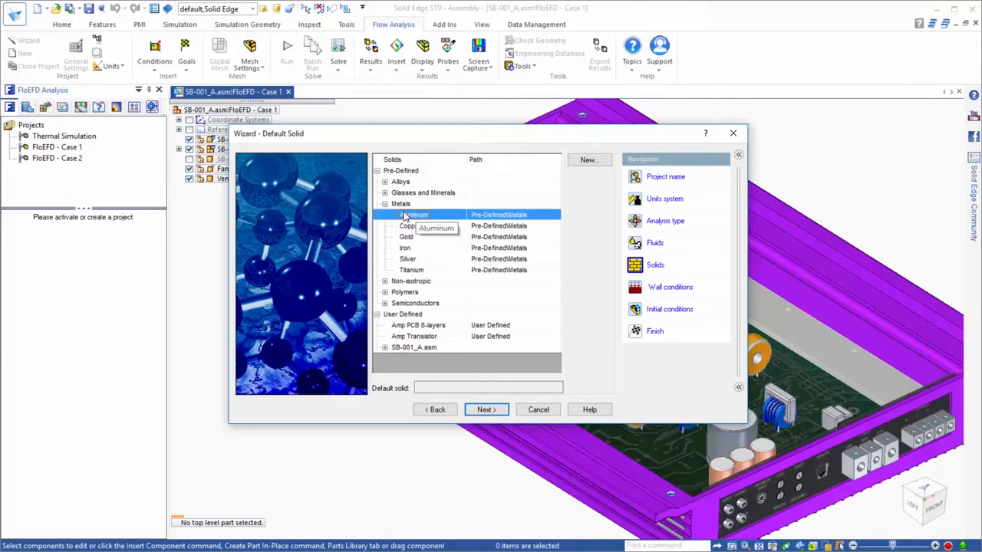
pyautogui.click(479, 411)
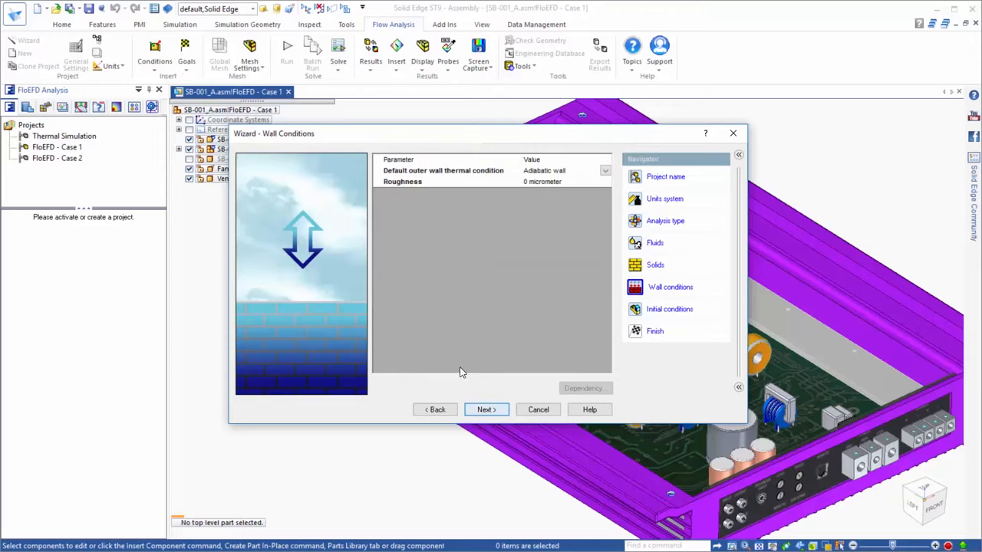
# Set the default outer wall condition to a heat transfer coefficient of 5 W/m^2/K with an external fluid temperature of 25 °C
pyautogui.click(606, 172)
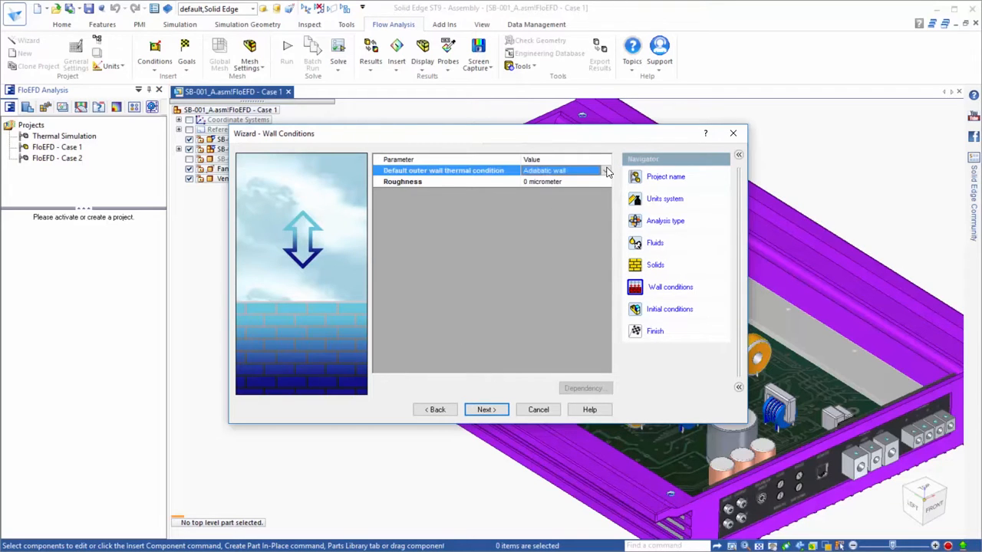
pyautogui.click(605, 171)
pyautogui.click(590, 191)
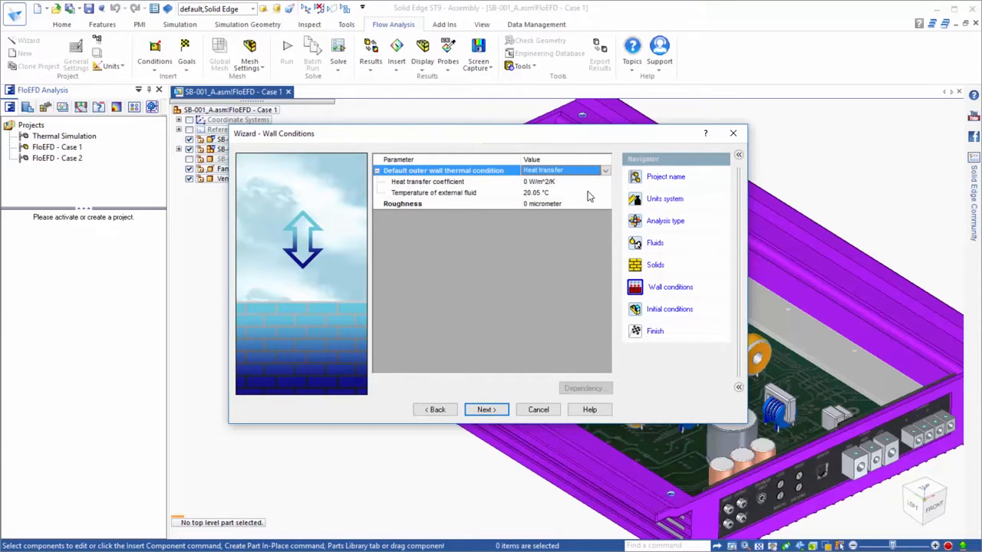
pyautogui.click(565, 184)
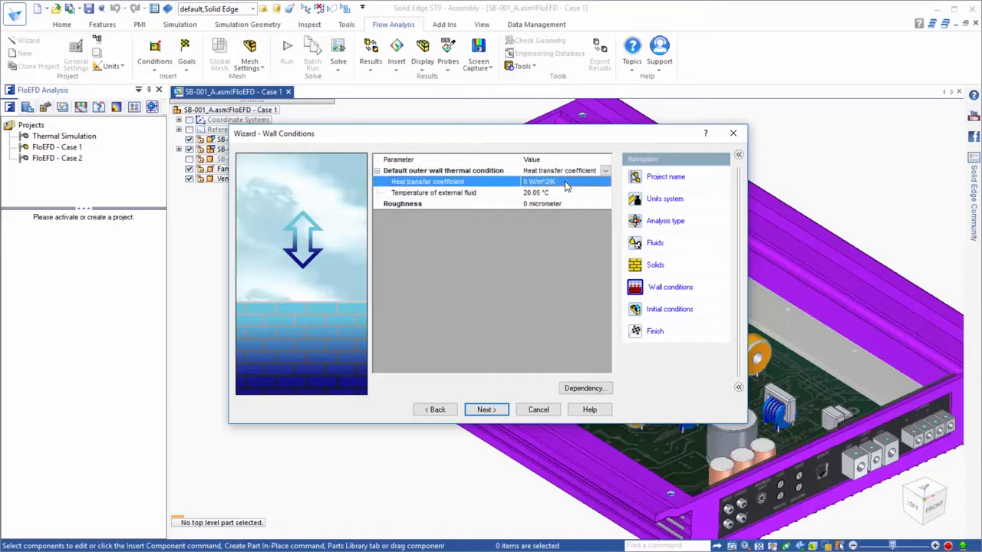
pyautogui.write('5')
pyautogui.click(521, 193)
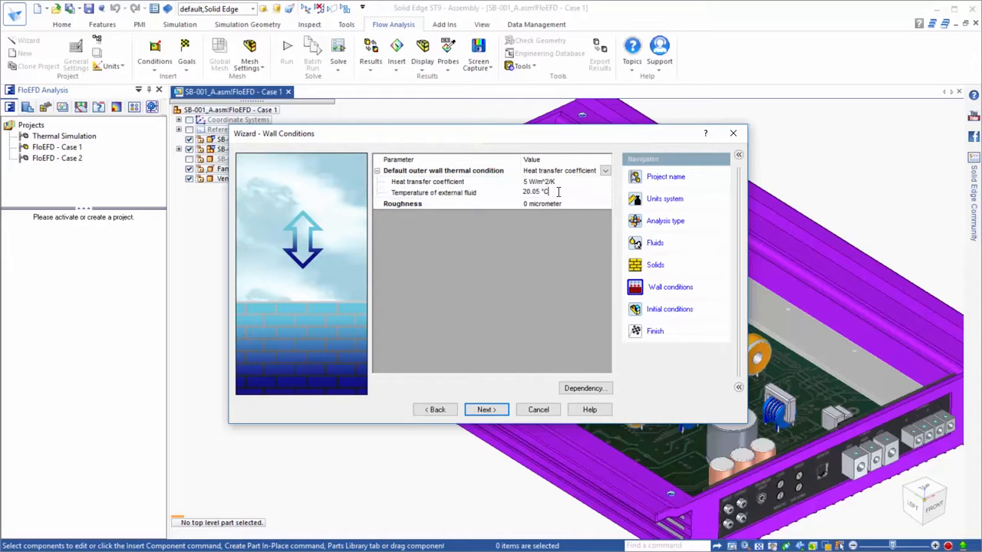
pyautogui.write('25')
pyautogui.press('Return')
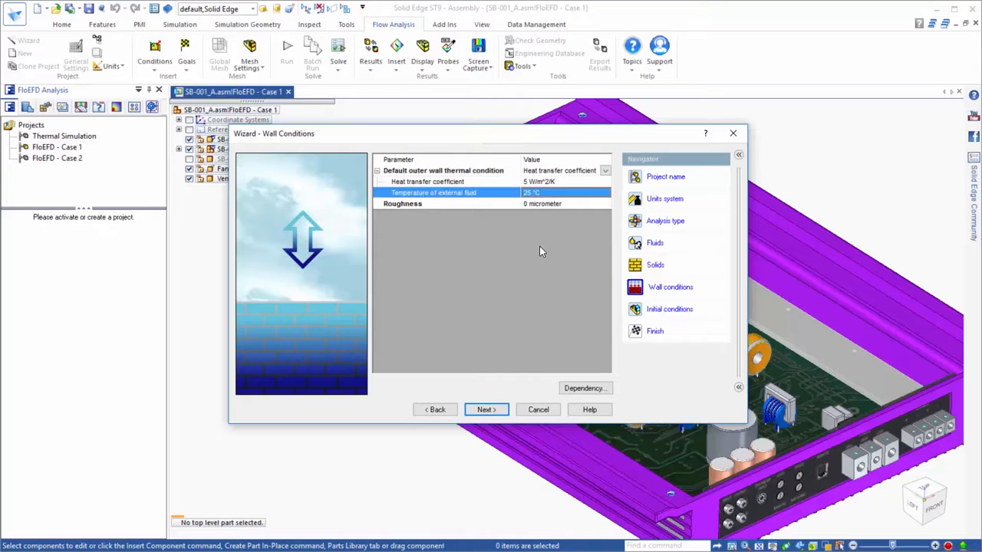
pyautogui.click(486, 409)
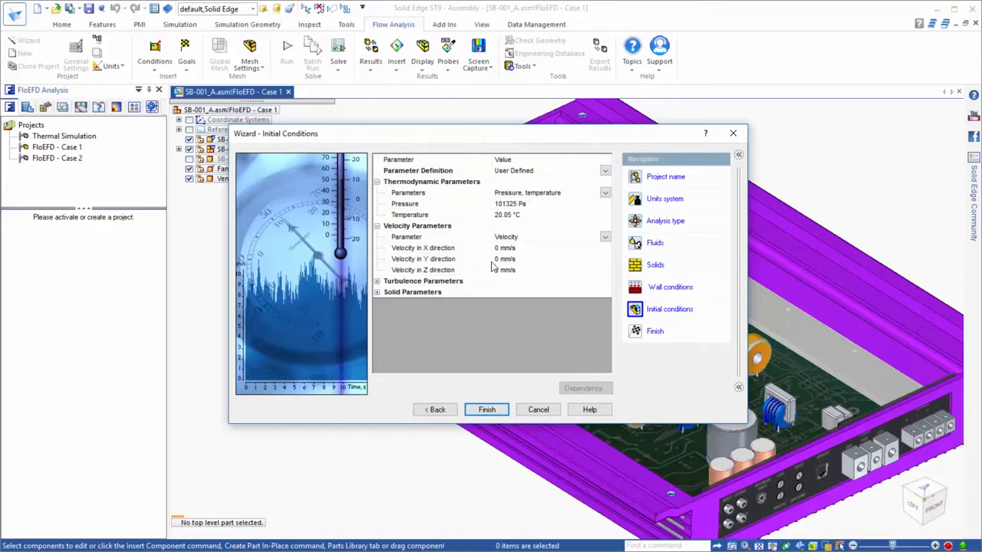
# Set the initial fluid temperature and the initial solid temperature to 25 °C and finish creating the project
pyautogui.click(464, 216)
pyautogui.write('25')
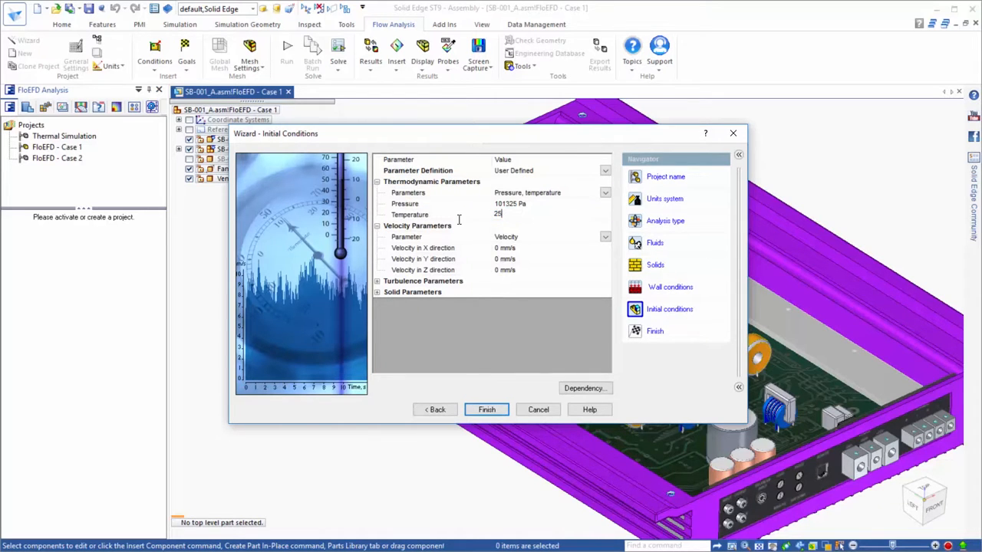
pyautogui.click(376, 293)
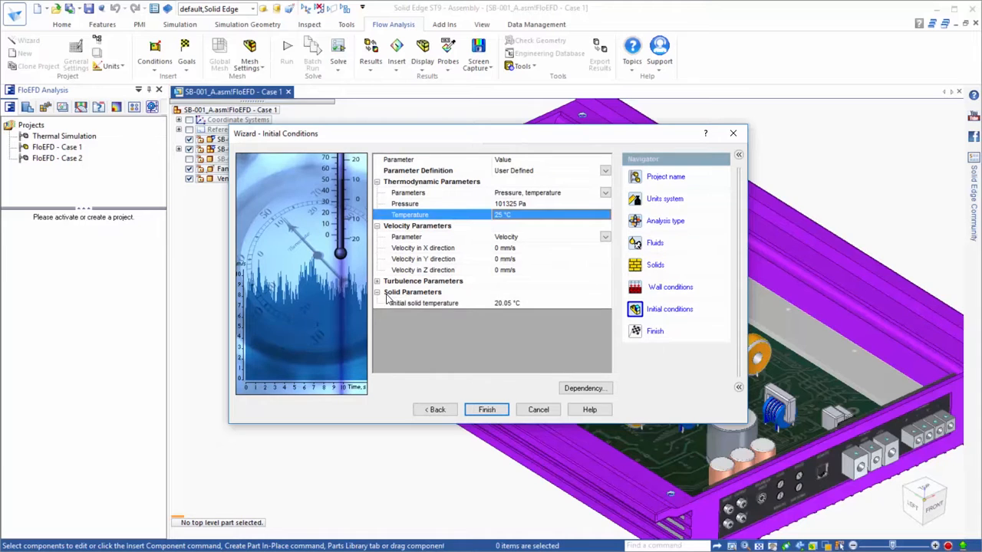
pyautogui.click(499, 304)
pyautogui.write('25')
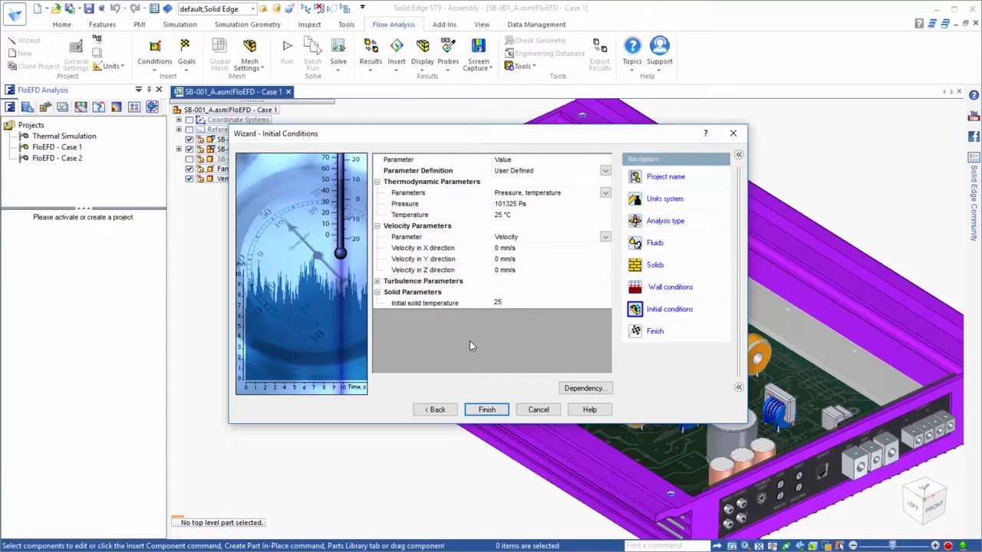
pyautogui.click(486, 410)
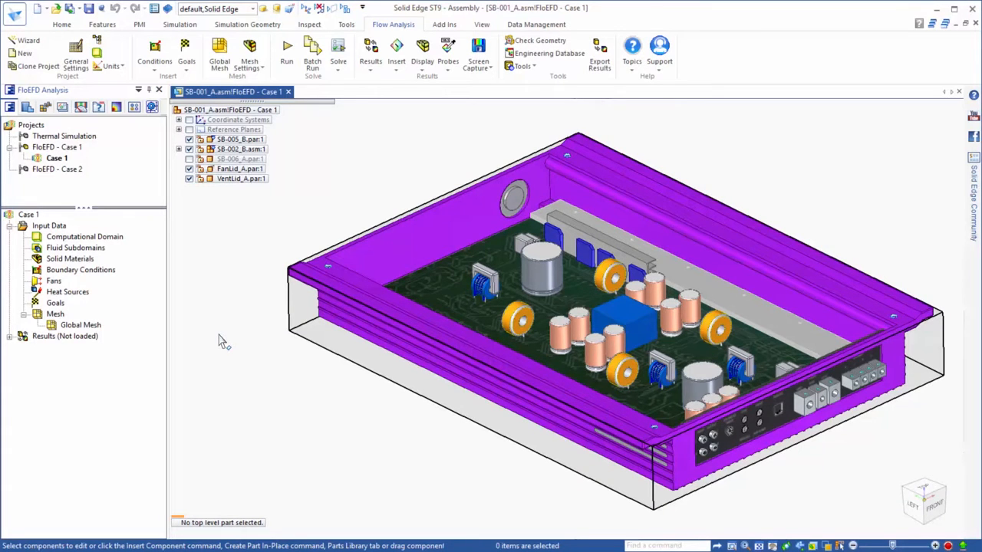
# Hide the computational domain of the Case 1 project
pyautogui.rightClick(98, 242)
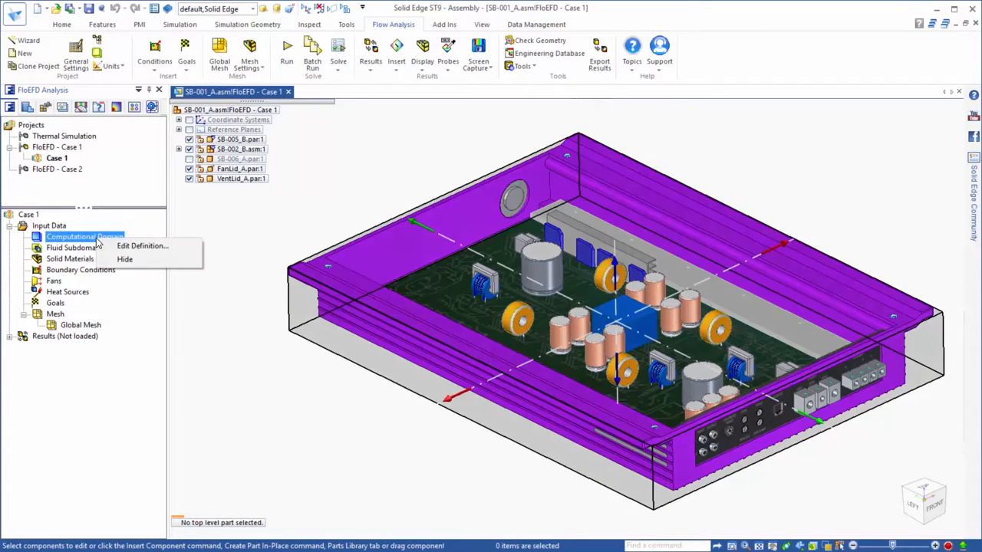
pyautogui.click(124, 260)
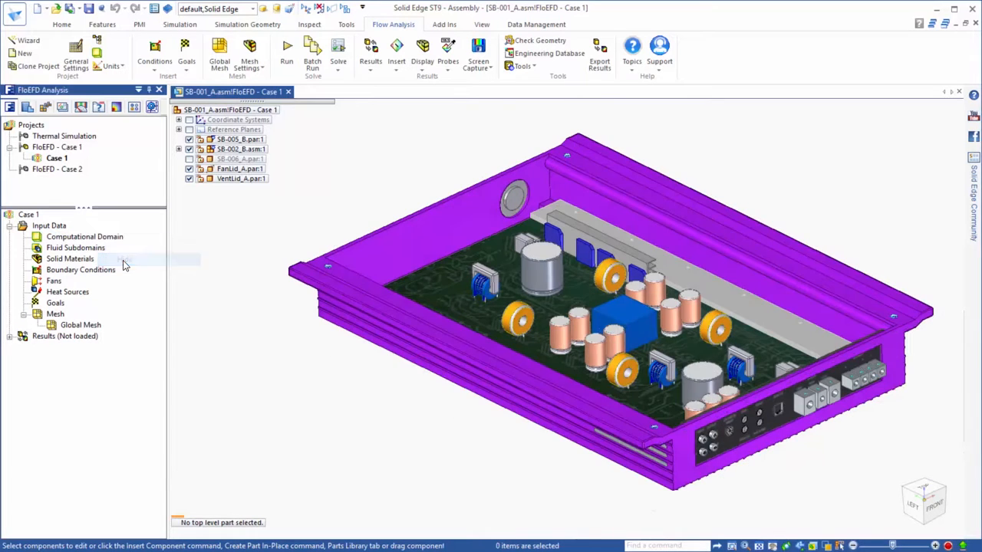
# Assign the user-defined solid material Amp PCB 8-layers to circuit board SB-004_A, with its anisotropy axis set to Z
pyautogui.click(55, 261)
pyautogui.rightClick(55, 261)
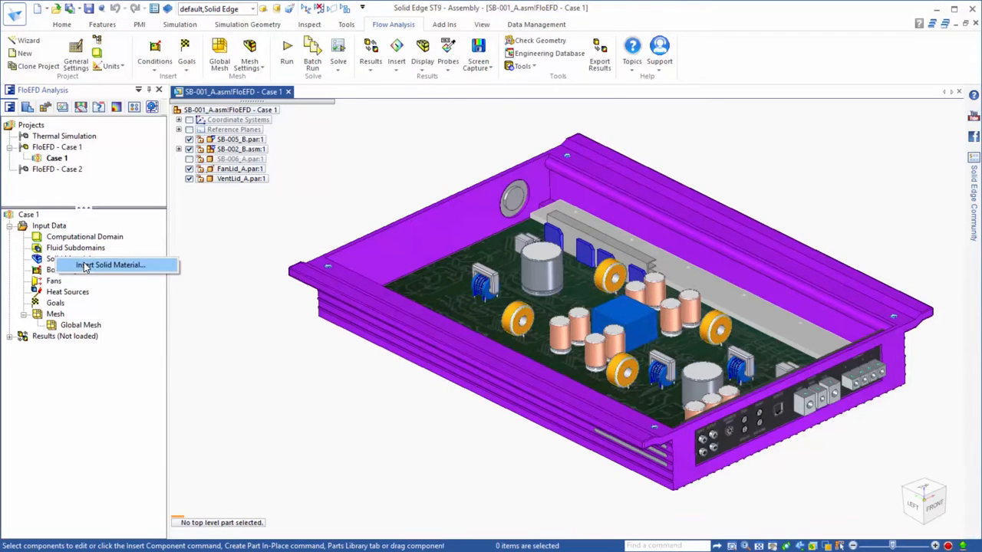
pyautogui.click(127, 265)
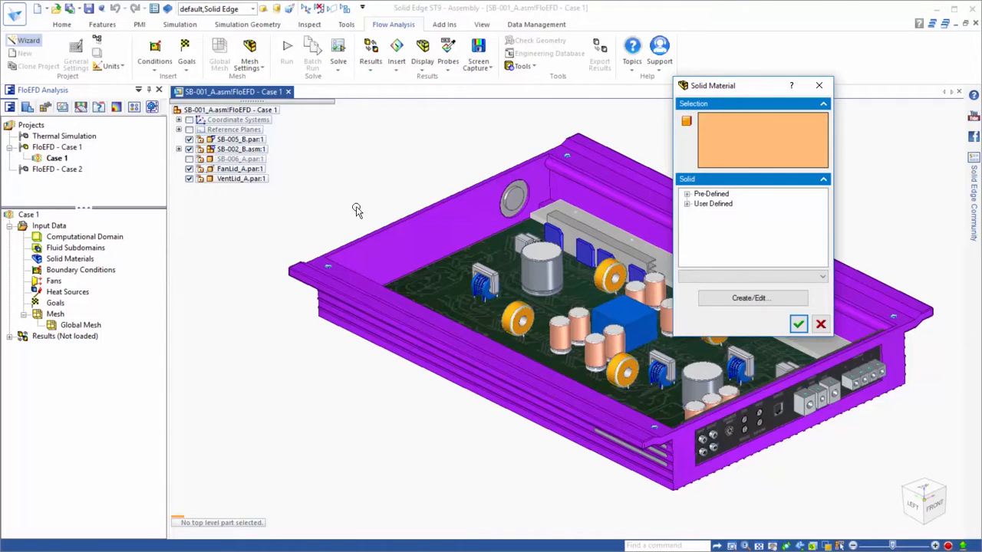
pyautogui.click(418, 261)
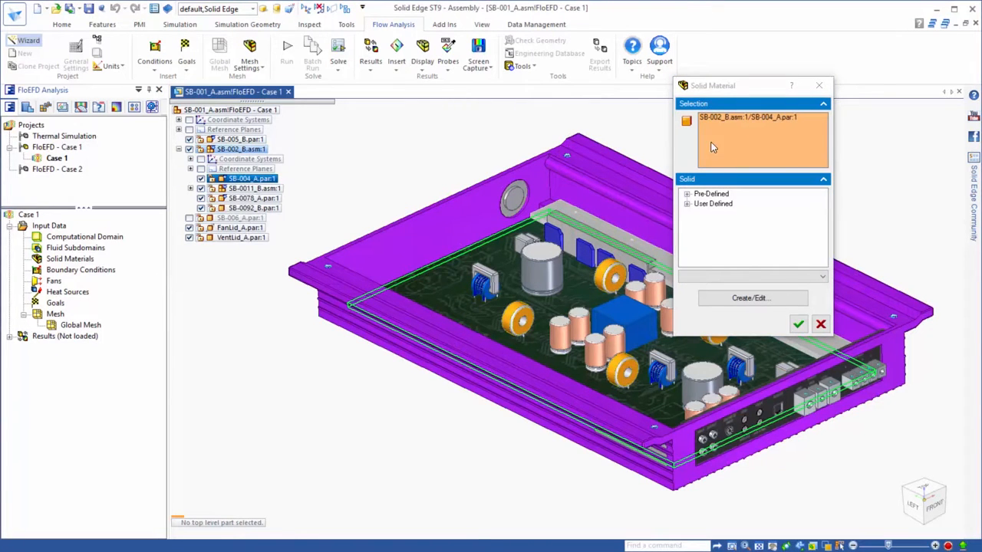
pyautogui.click(688, 204)
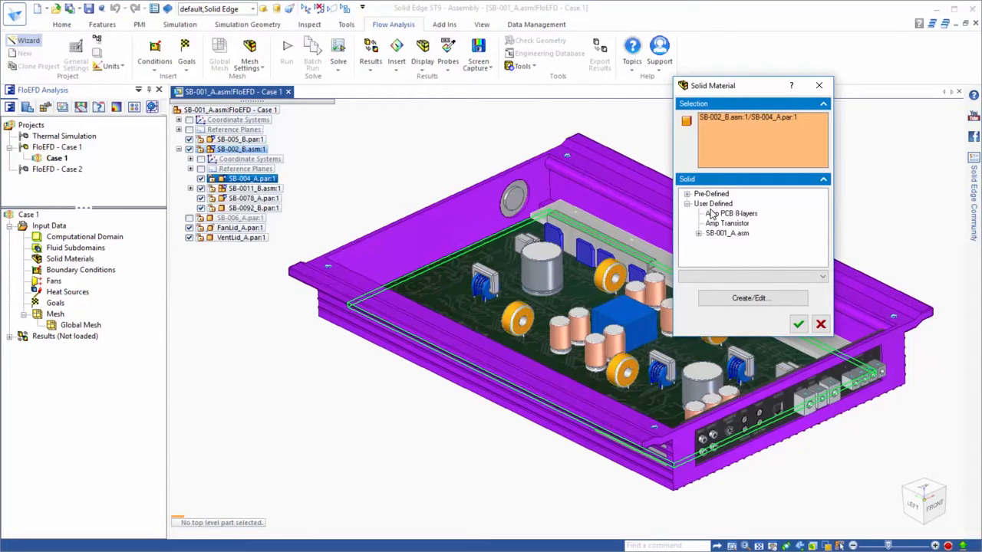
pyautogui.click(717, 214)
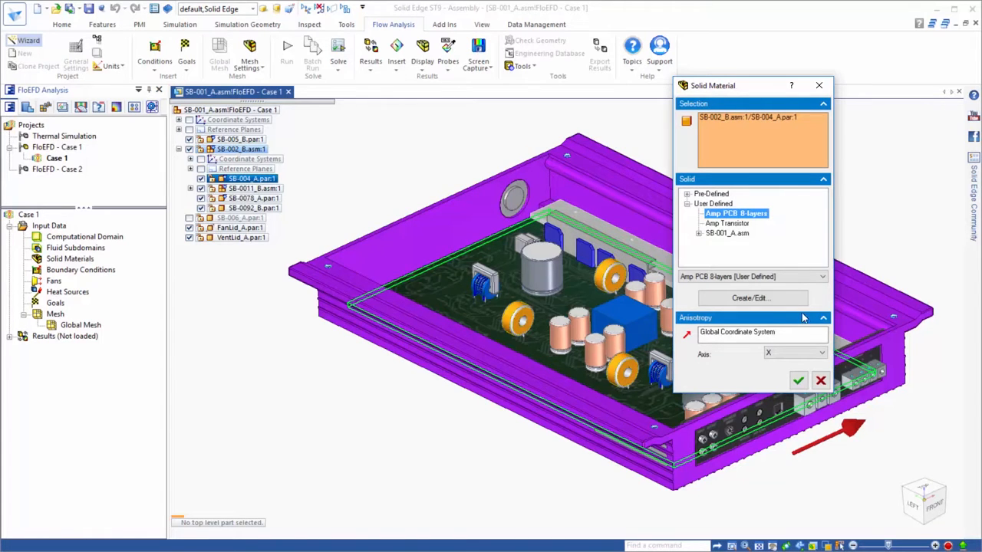
pyautogui.click(818, 353)
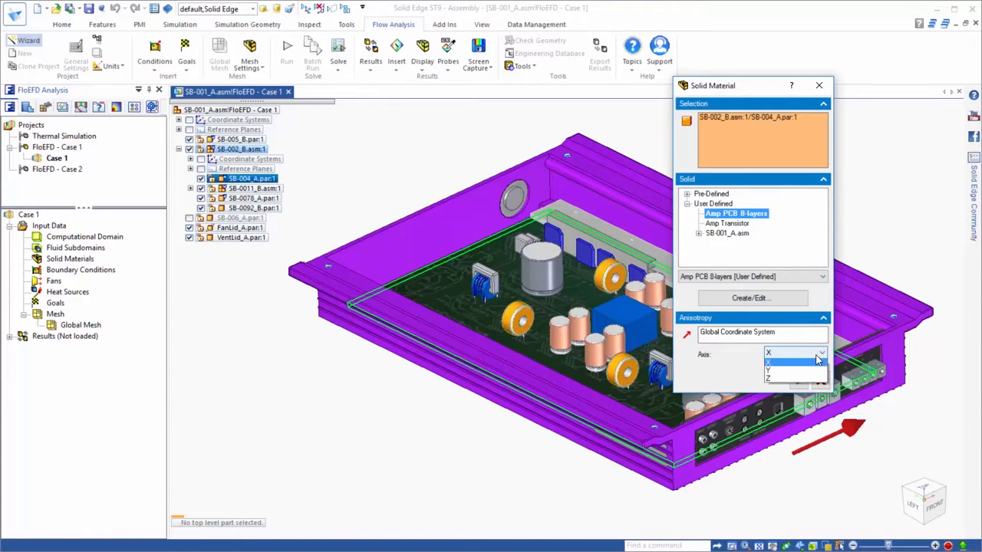
pyautogui.click(784, 379)
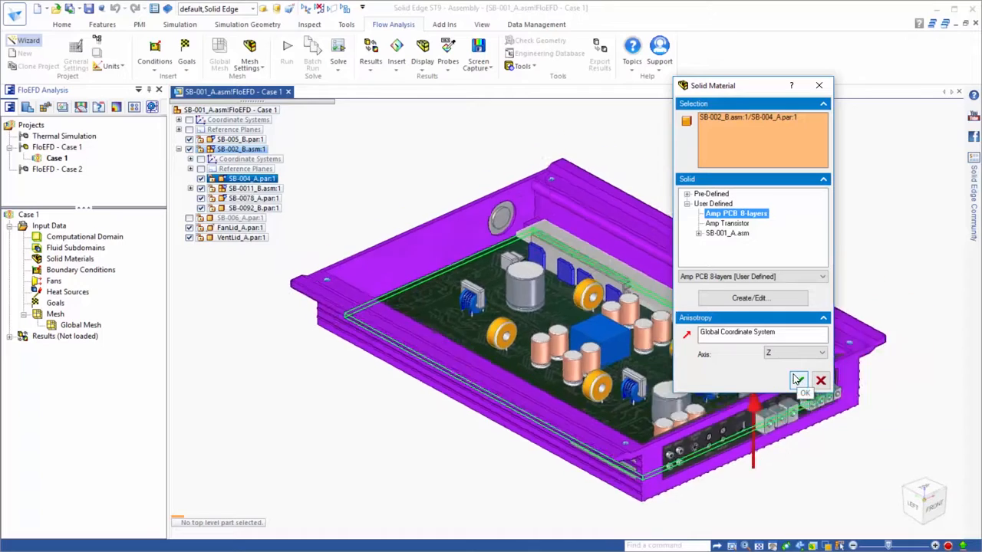
pyautogui.click(798, 379)
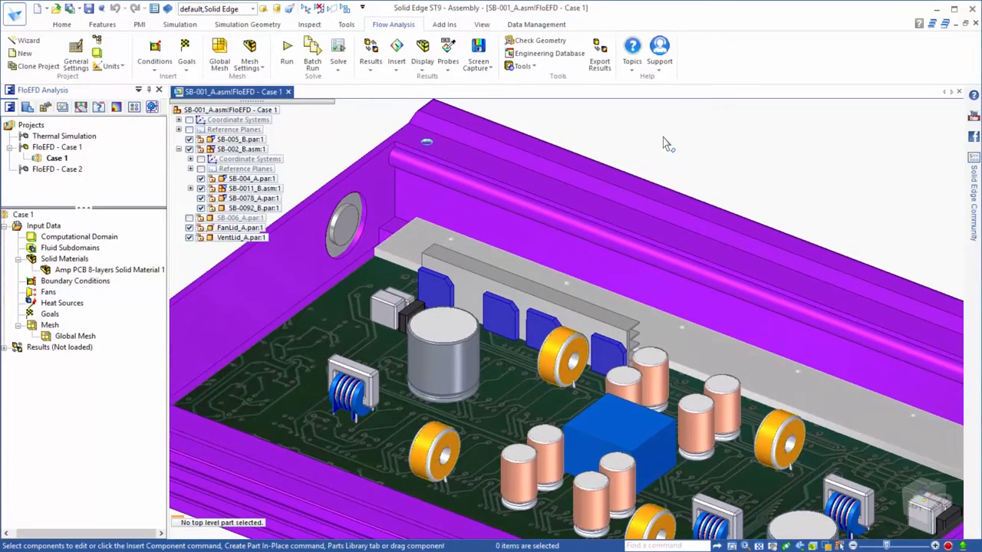
# Assign the Amp Transistor solid material to the four blue transistors beside the heat sink
pyautogui.click(447, 290)
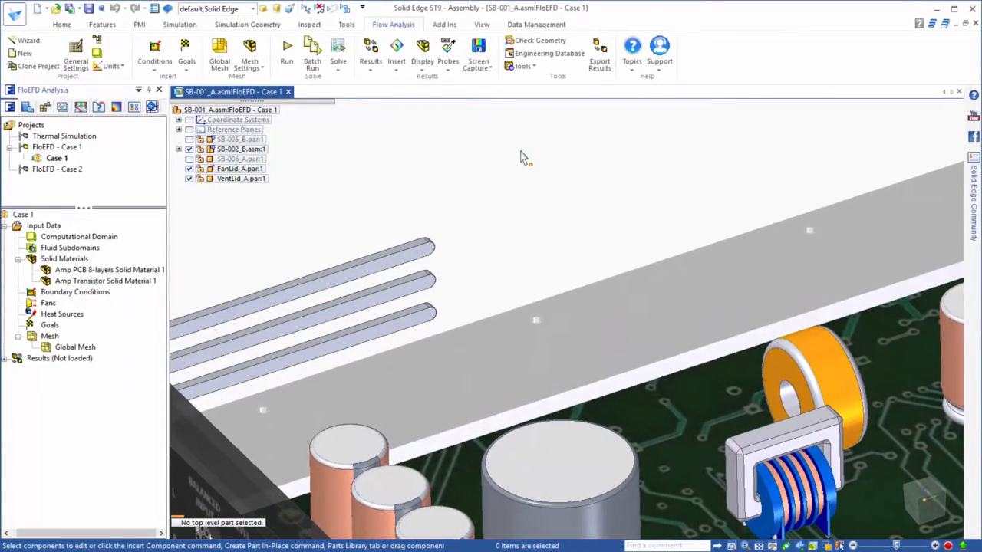
# Apply an Environment Pressure boundary condition of 101325 Pa and 25 °C to the three inner slot faces of VentLid_A
pyautogui.click(424, 256)
pyautogui.keyDown('ctrl'); pyautogui.click(406, 290); pyautogui.keyUp('ctrl')
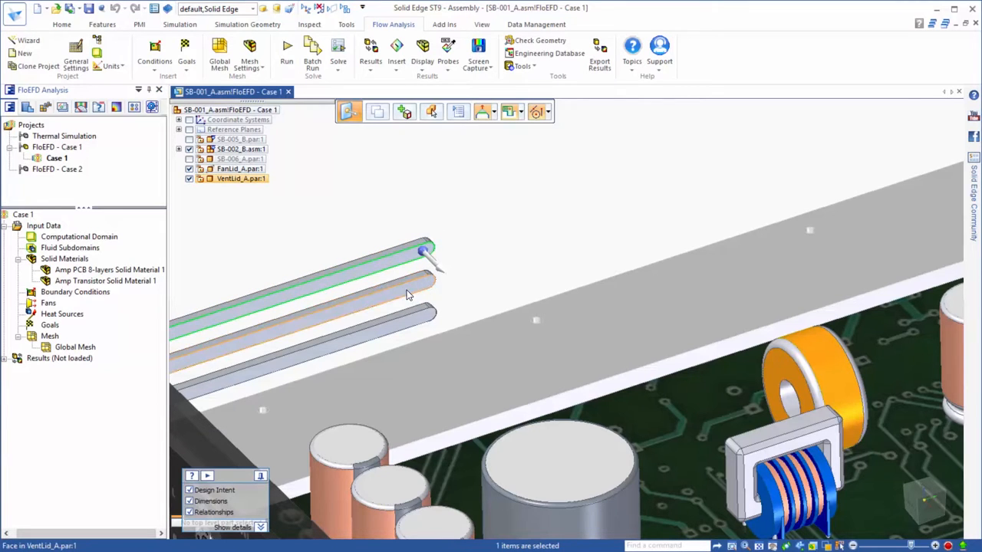
pyautogui.keyDown('ctrl'); pyautogui.click(412, 325); pyautogui.keyUp('ctrl')
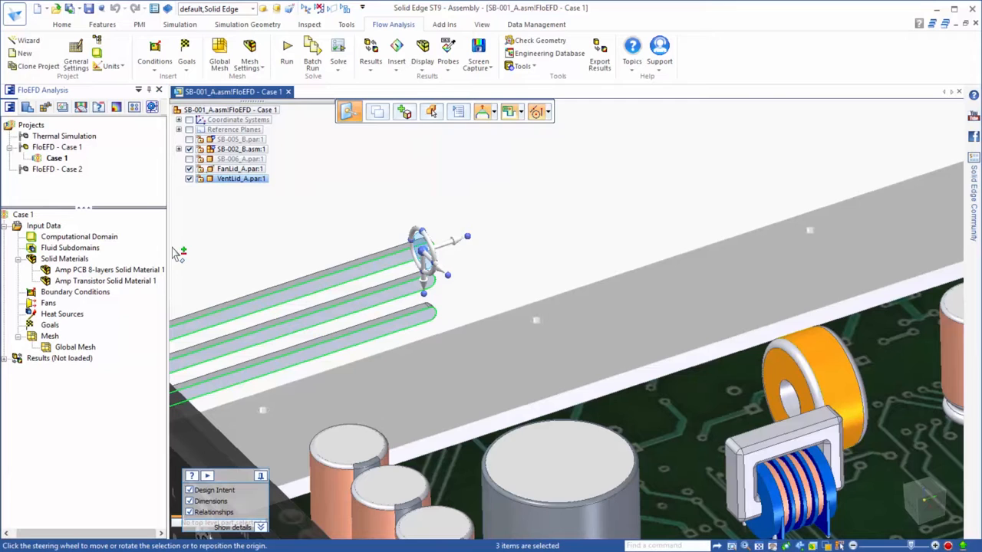
pyautogui.rightClick(104, 297)
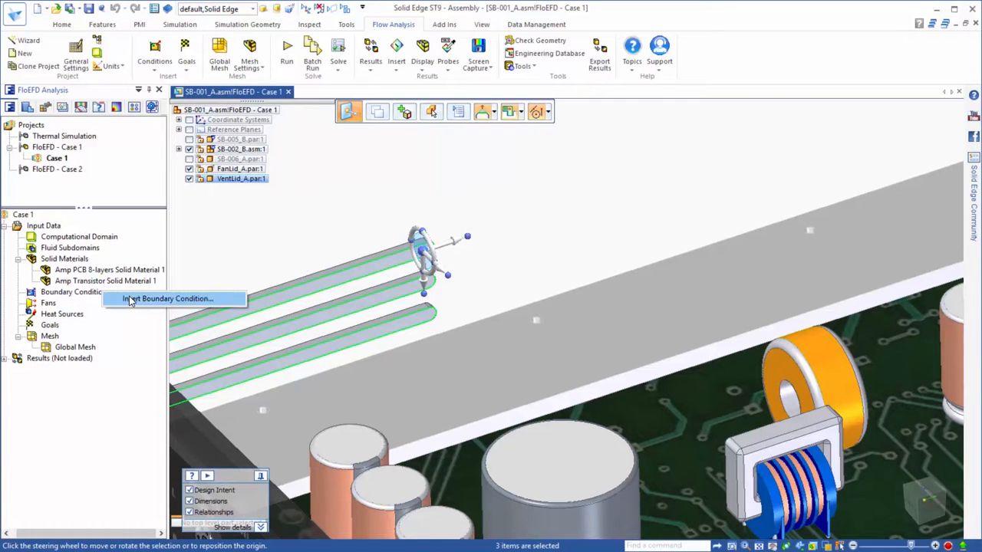
pyautogui.click(131, 301)
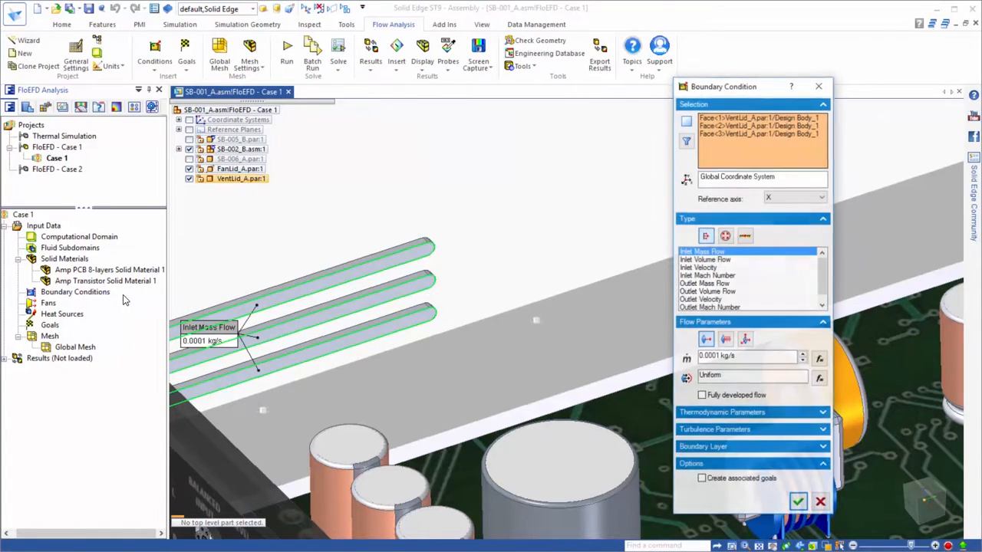
pyautogui.click(725, 236)
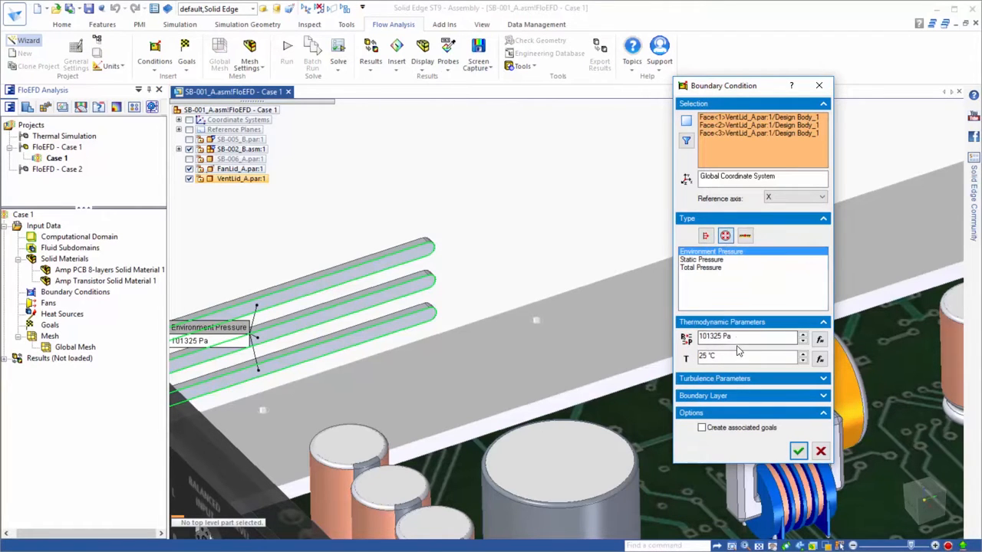
pyautogui.click(798, 453)
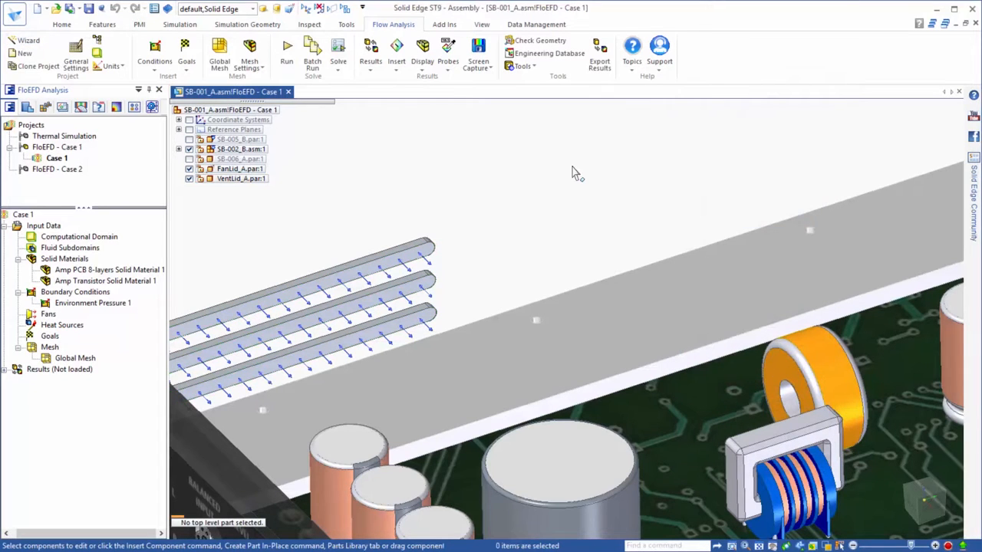
# Show housing SB-005_B and define an Outer Wall boundary condition with a wall temperature of 25 °C
pyautogui.click(189, 159)
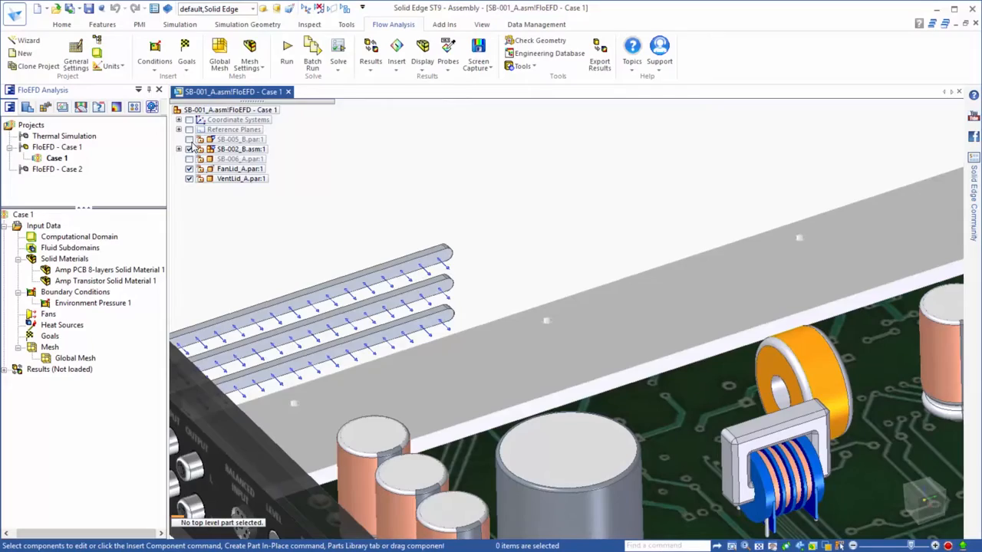
pyautogui.click(190, 139)
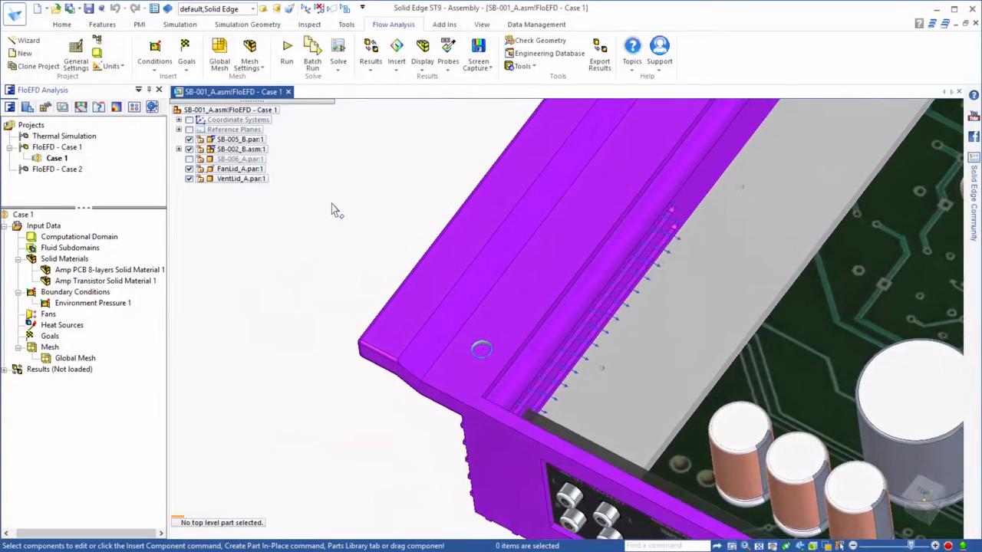
pyautogui.rightClick(56, 297)
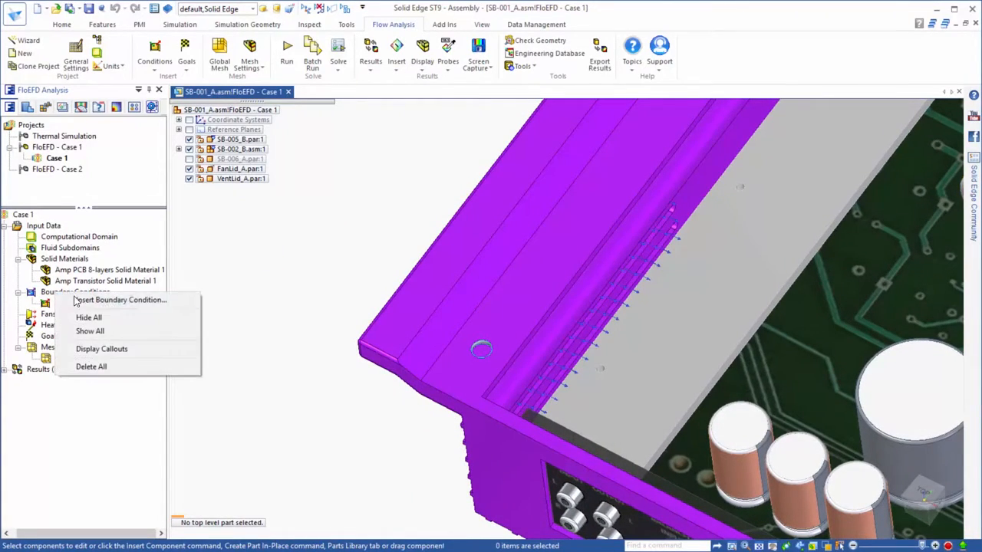
pyautogui.click(92, 300)
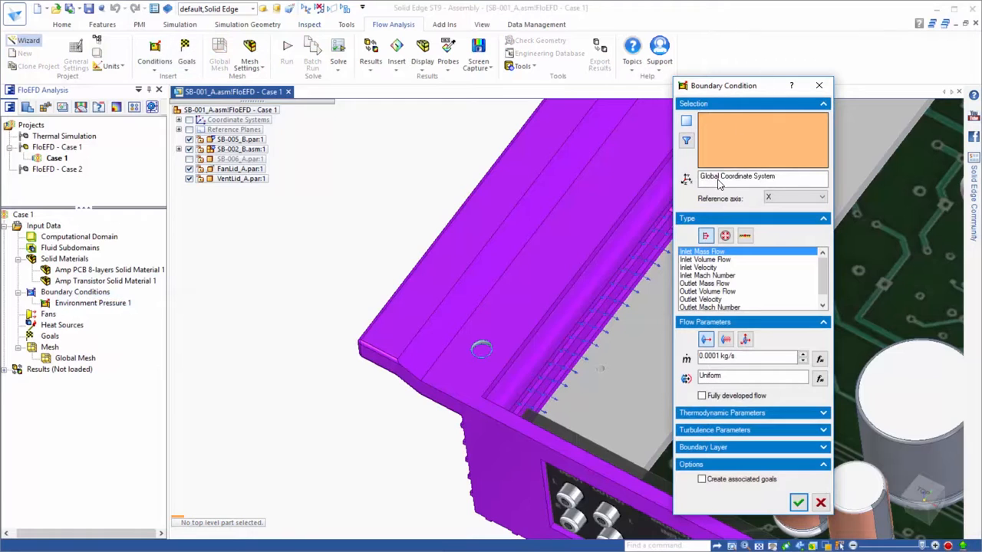
pyautogui.click(744, 235)
pyautogui.click(696, 268)
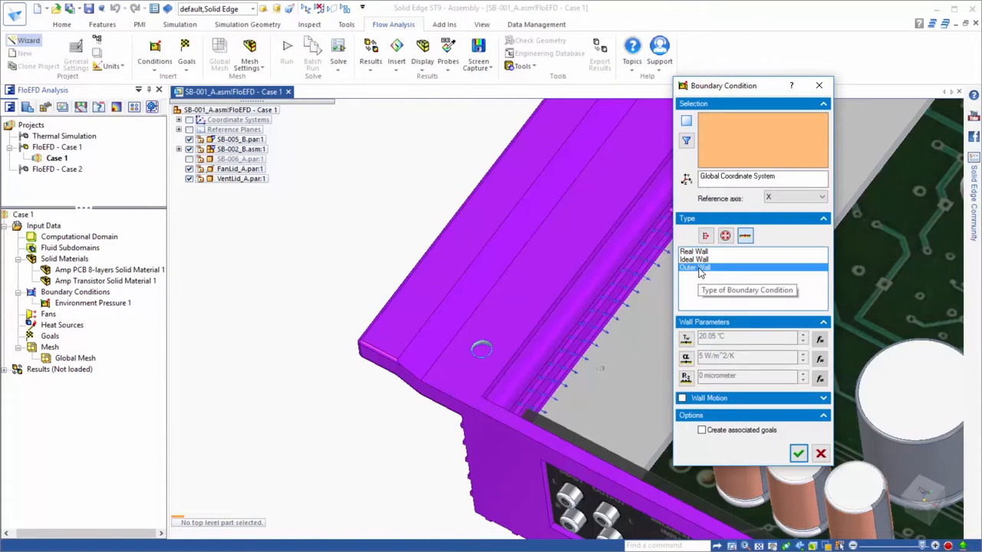
pyautogui.doubleClick(728, 338)
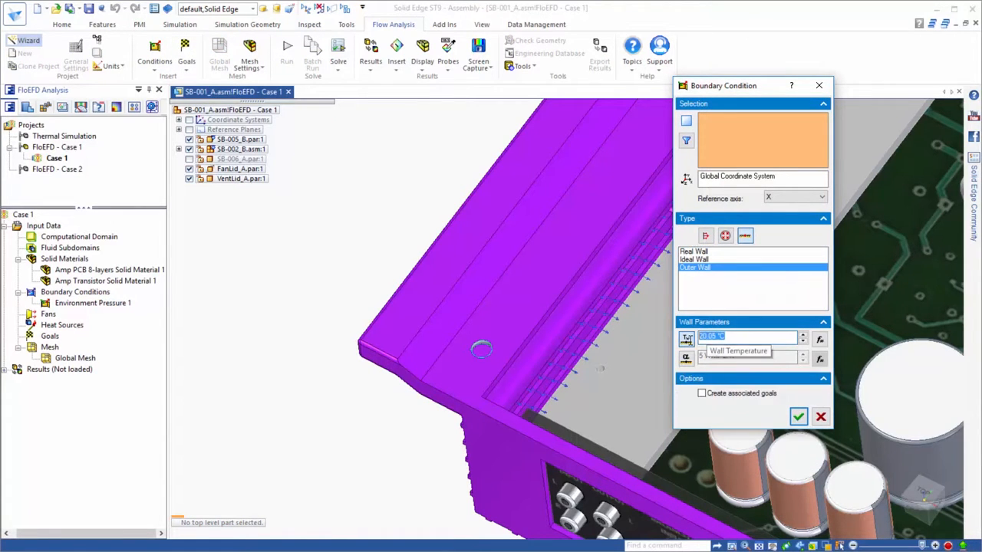
pyautogui.write('25')
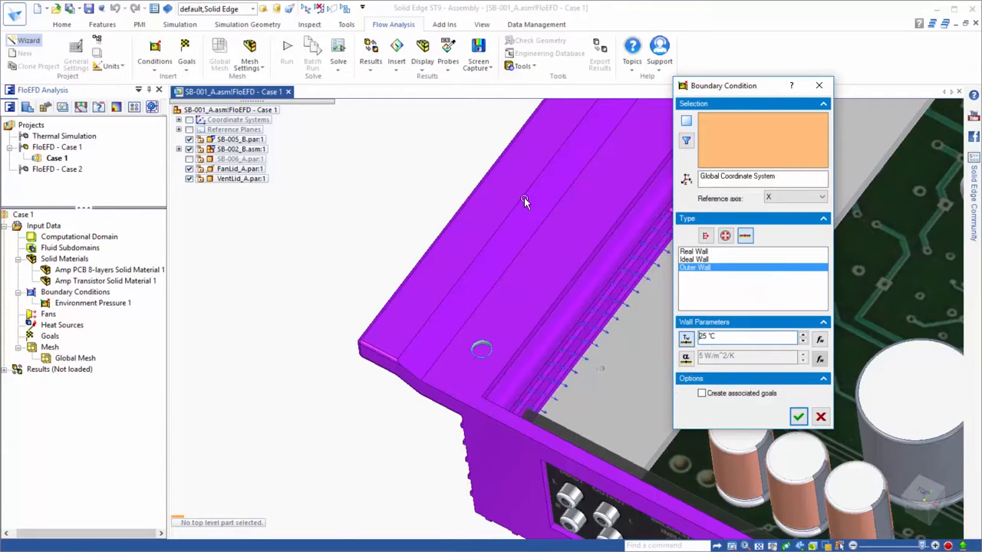
# Apply the Outer Wall condition to the two upper mounting flange faces on opposite sides of housing SB-005_B
pyautogui.click(441, 277)
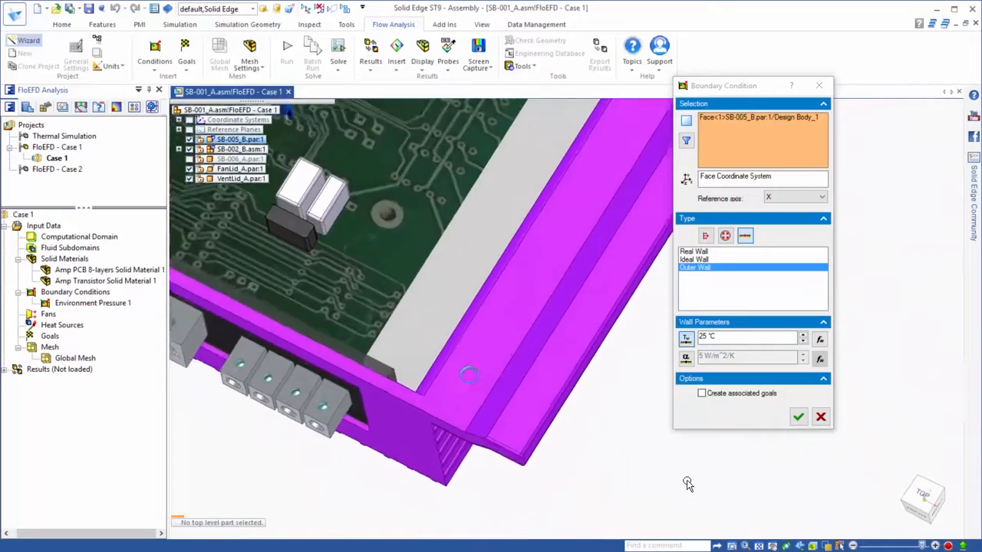
pyautogui.click(511, 443)
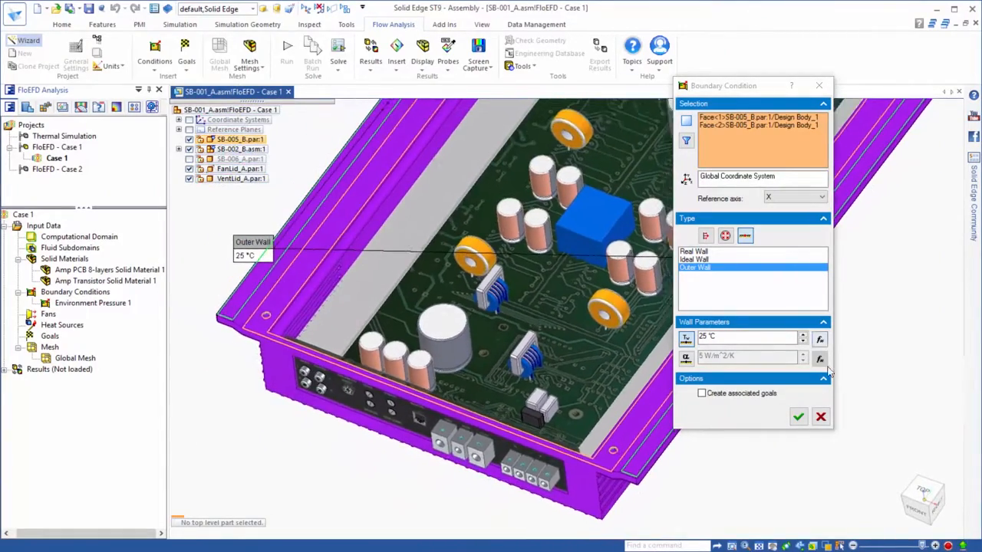
pyautogui.click(796, 418)
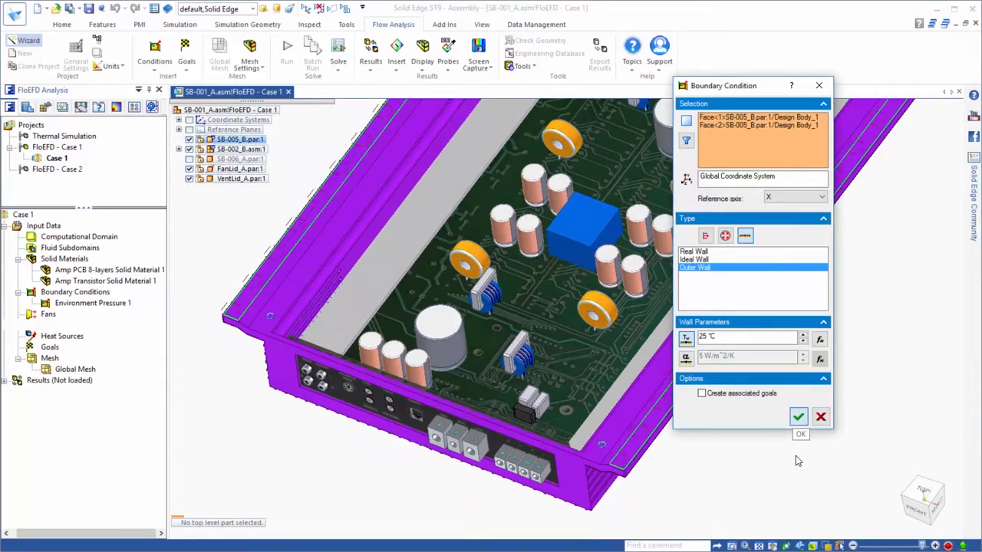
# Define an External Inlet Fan on the inner face of FanLid_A, using the predefined Papst DC-Axial Series 600 fan curve 612
pyautogui.rightClick(47, 325)
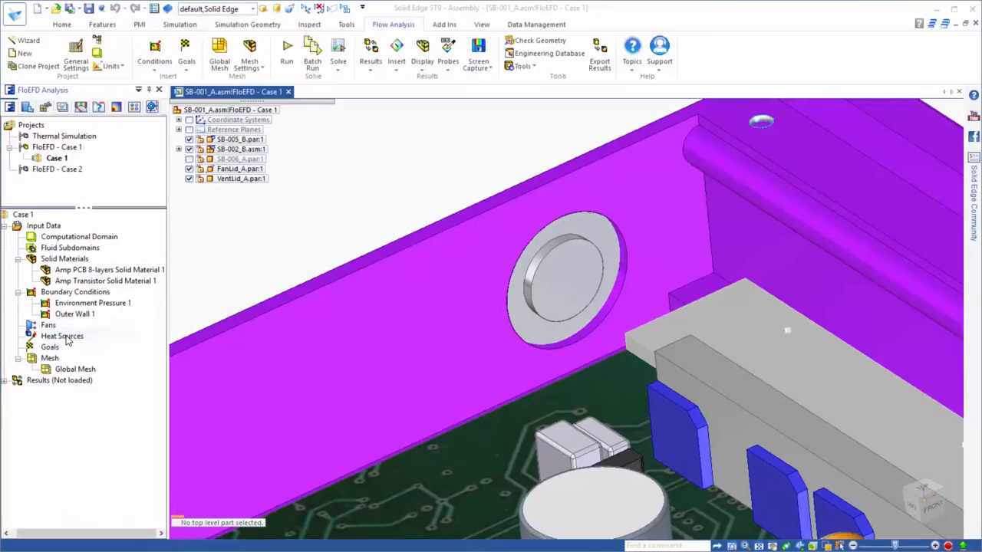
pyautogui.click(71, 331)
pyautogui.click(585, 230)
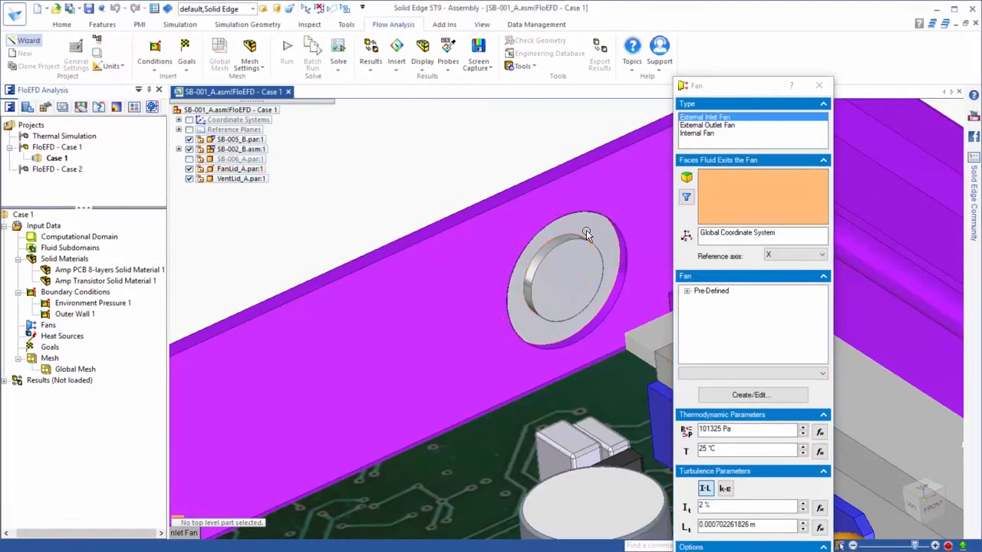
pyautogui.click(686, 292)
pyautogui.click(699, 311)
pyautogui.click(710, 320)
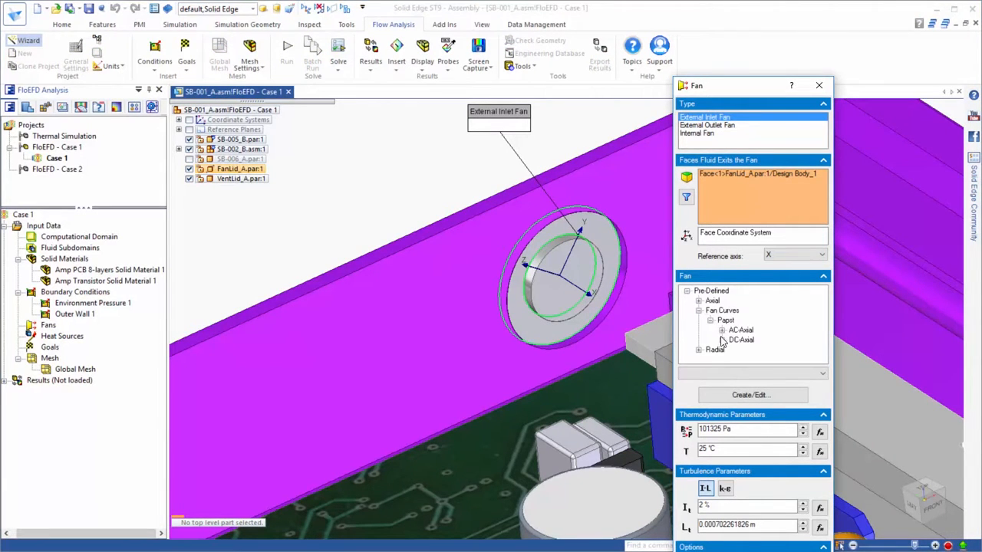
pyautogui.click(722, 341)
pyautogui.click(733, 330)
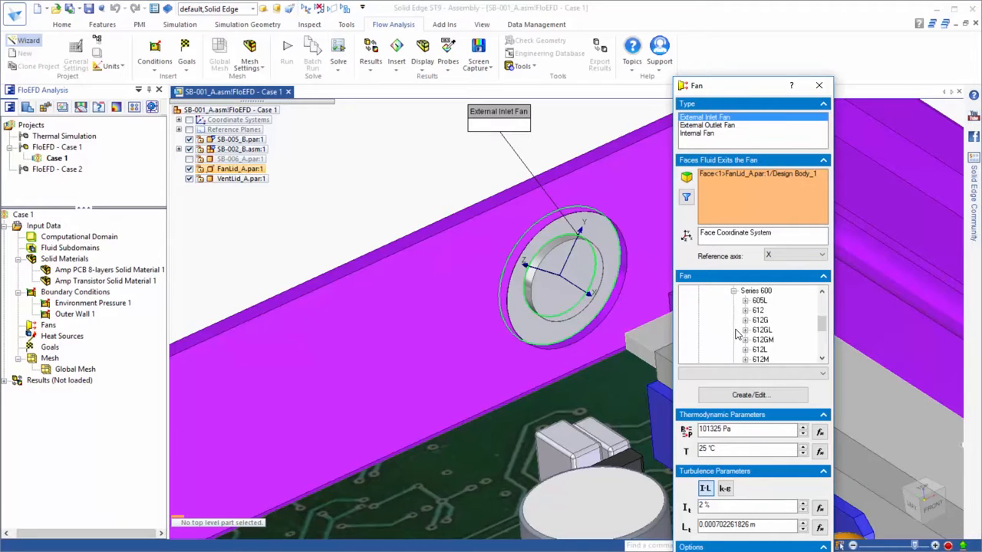
pyautogui.click(745, 310)
pyautogui.click(767, 321)
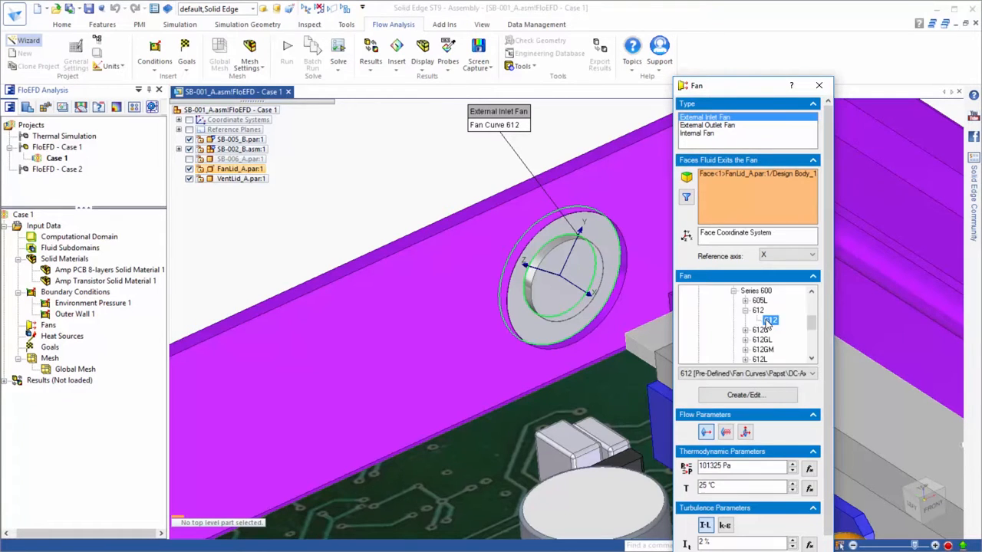
# Give the inlet fan a swirl flow with an angular velocity of 1000 and create the fan
pyautogui.moveTo(726, 449); pyautogui.dragTo(685, 462)
pyautogui.write('1000')
pyautogui.moveTo(769, 87); pyautogui.dragTo(769, 7)
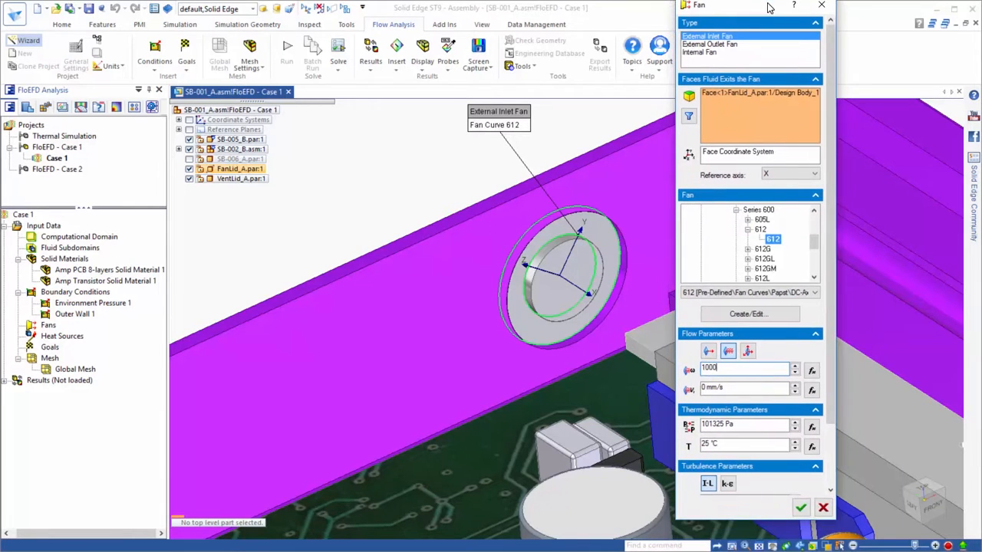
pyautogui.click(802, 510)
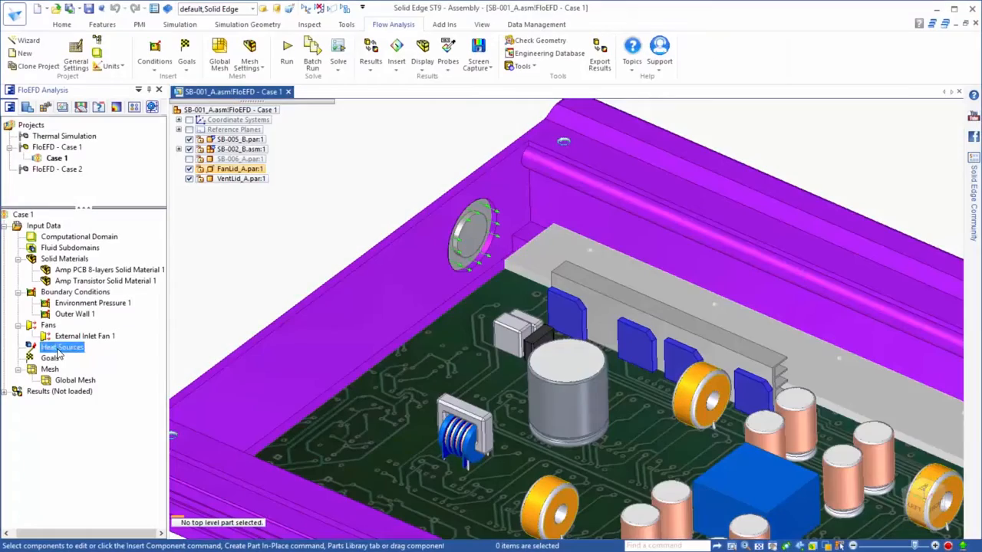
# Add a volume heat source of 20 W to the four components of the Amp Transistor solid material
pyautogui.rightClick(59, 349)
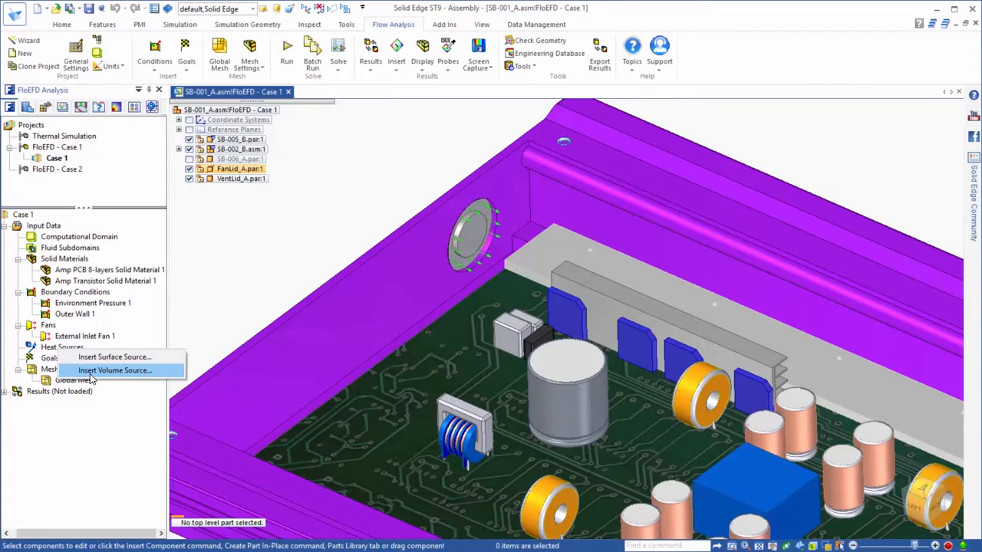
pyautogui.click(115, 371)
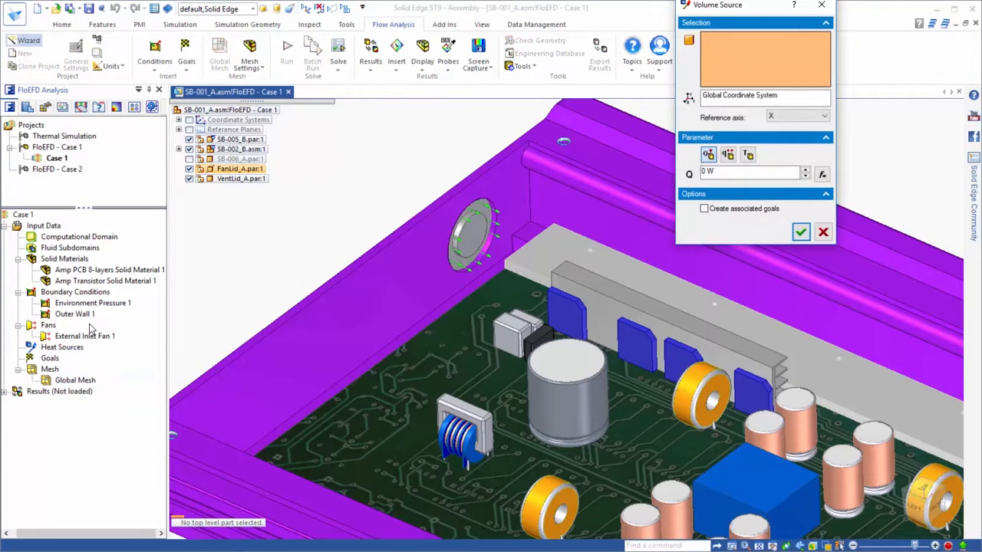
pyautogui.click(73, 283)
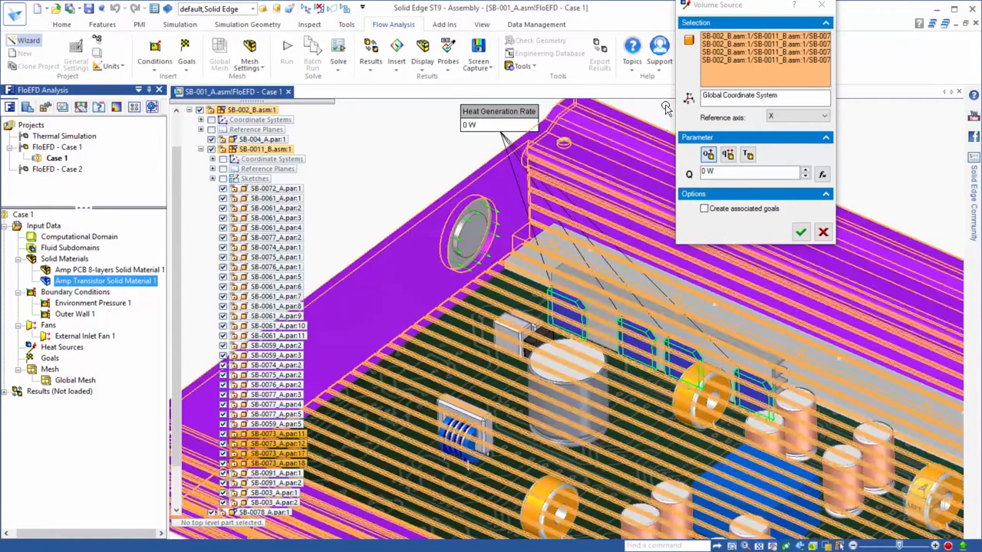
pyautogui.doubleClick(709, 171)
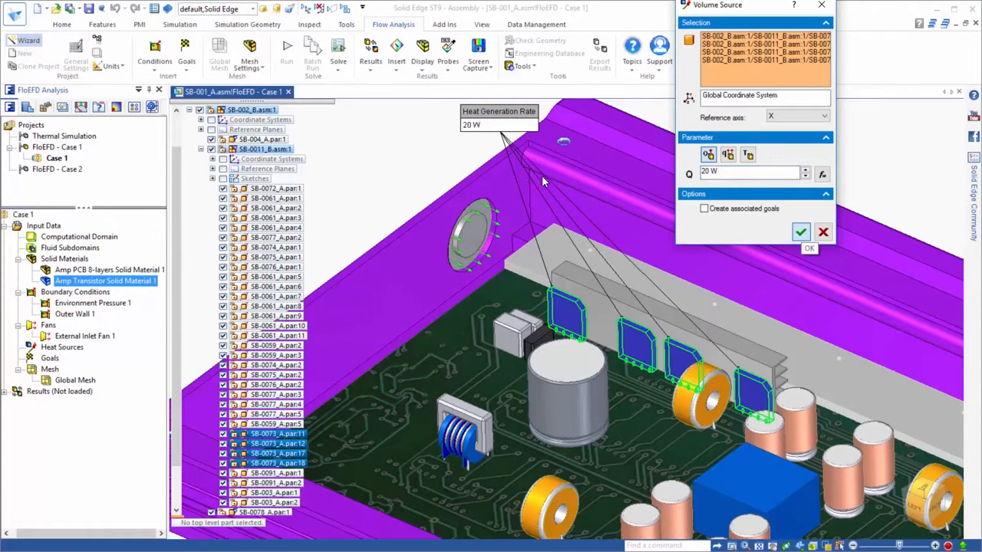
pyautogui.click(801, 231)
# Add a volume heat source for the capacitors and another of 220 W for circuit board SB-004_A
pyautogui.moveTo(431, 155); pyautogui.dragTo(408, 138, button='middle')
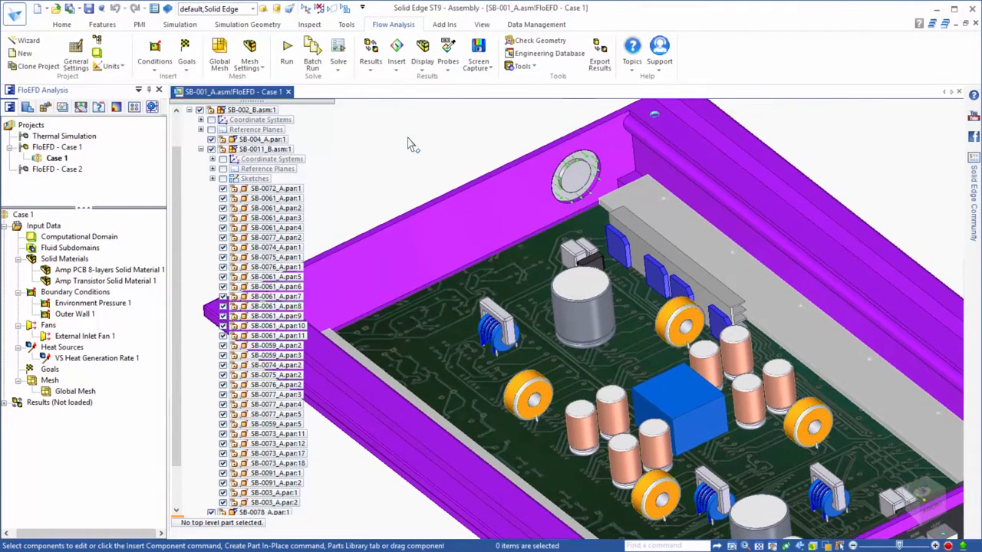
pyautogui.click(580, 420)
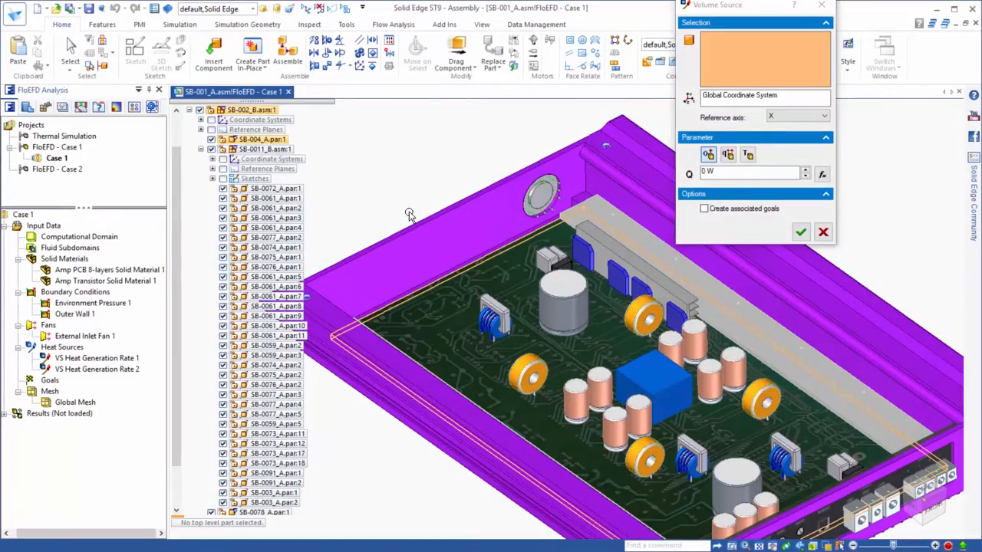
pyautogui.click(409, 215)
pyautogui.moveTo(719, 175); pyautogui.dragTo(694, 175)
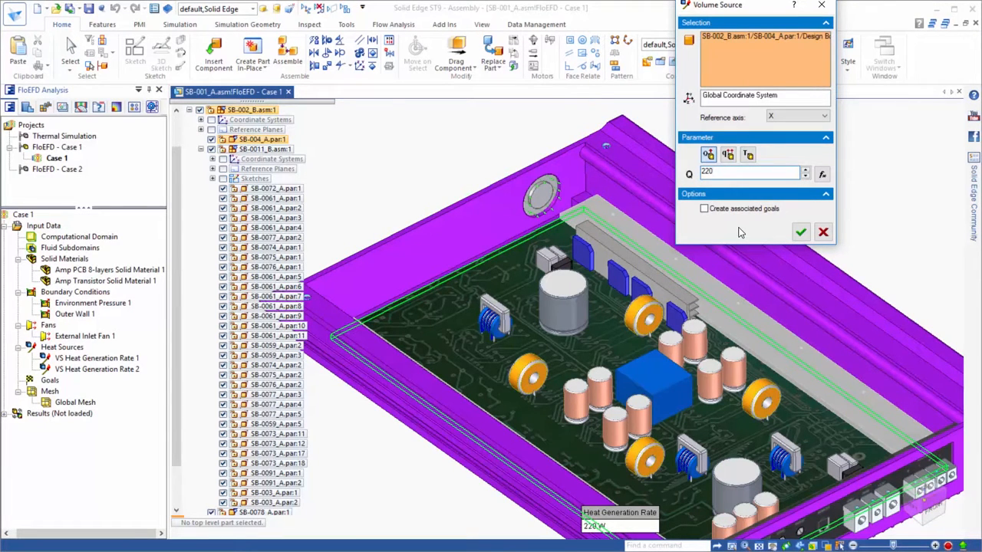
pyautogui.click(801, 231)
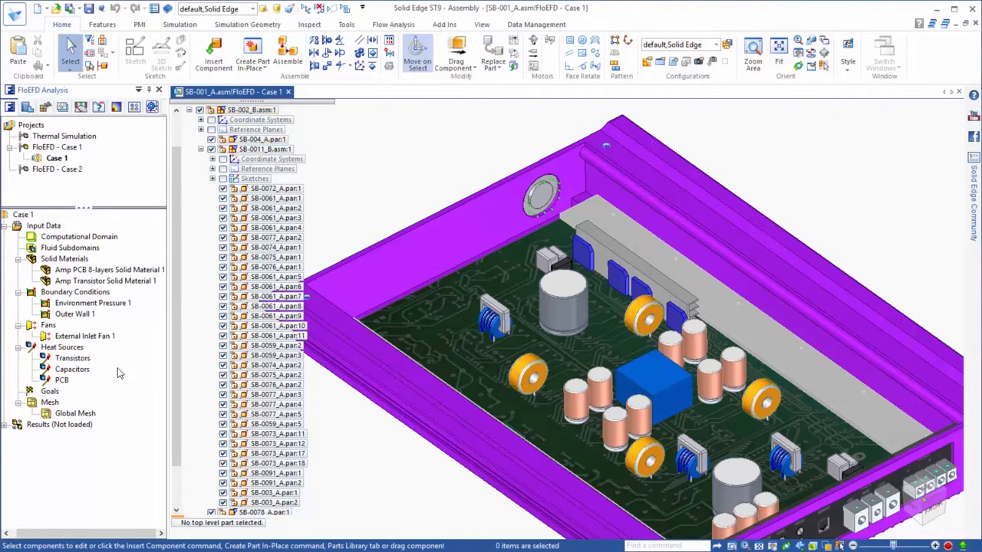
# Add volume goals for the average and maximum solid temperature of the components in the Transistors heat source
pyautogui.rightClick(54, 398)
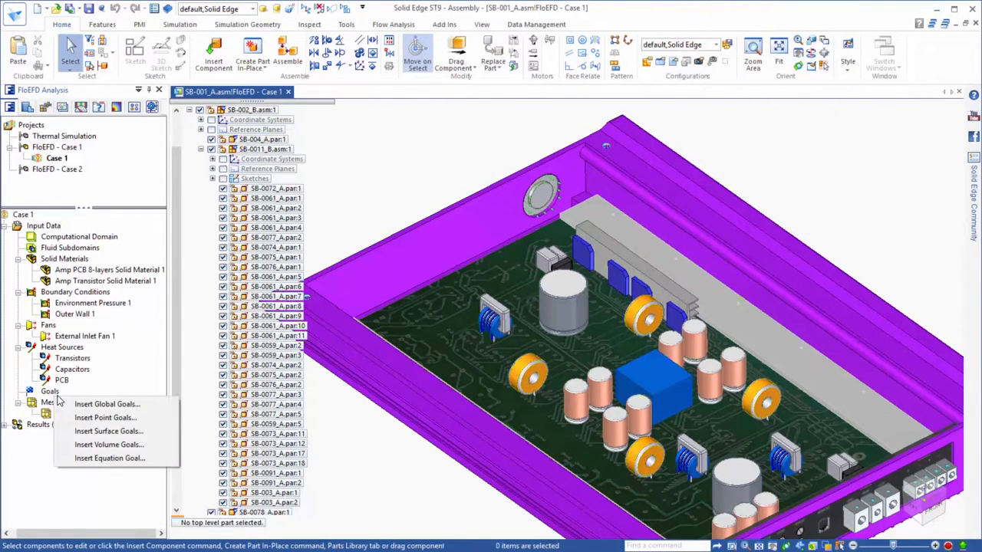
pyautogui.click(83, 445)
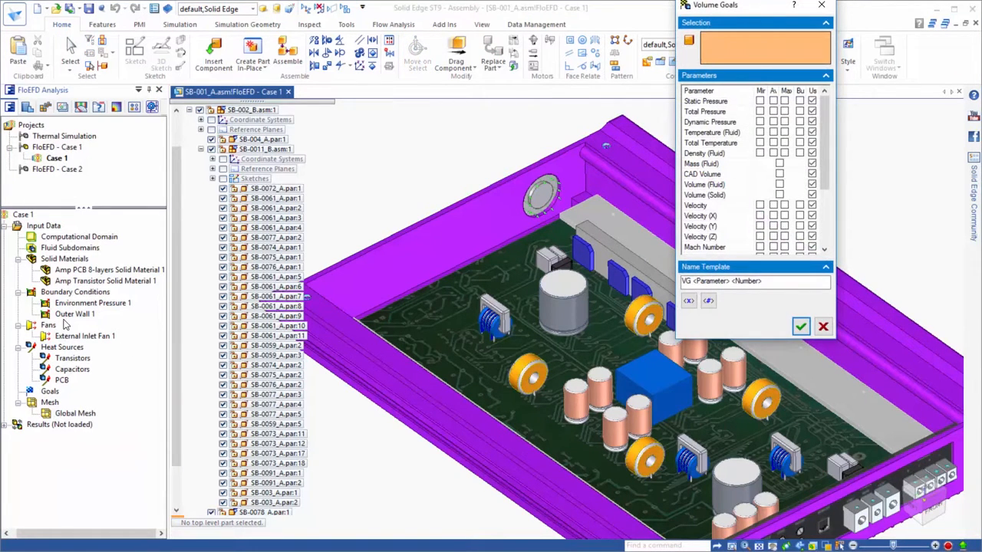
pyautogui.click(72, 359)
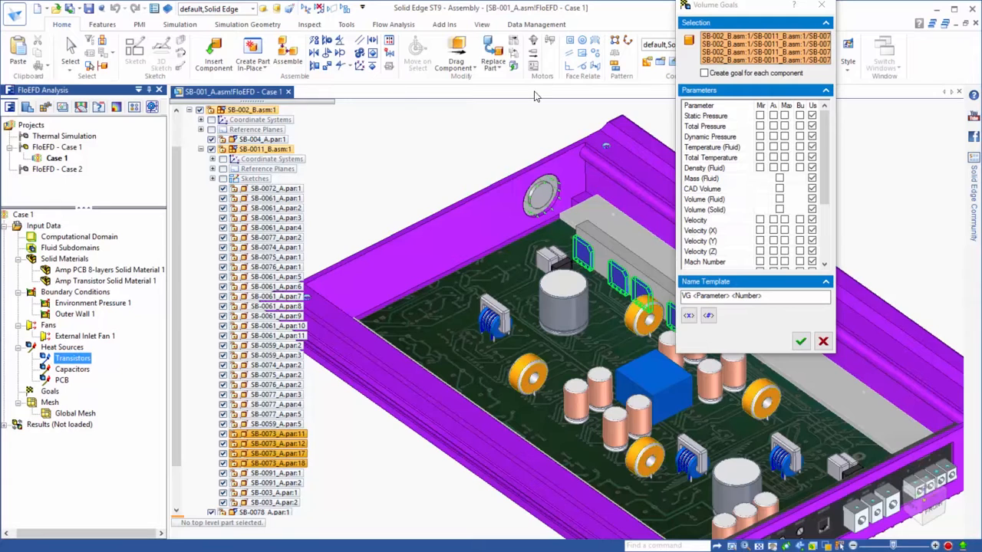
pyautogui.scroll(-3, 816, 184)
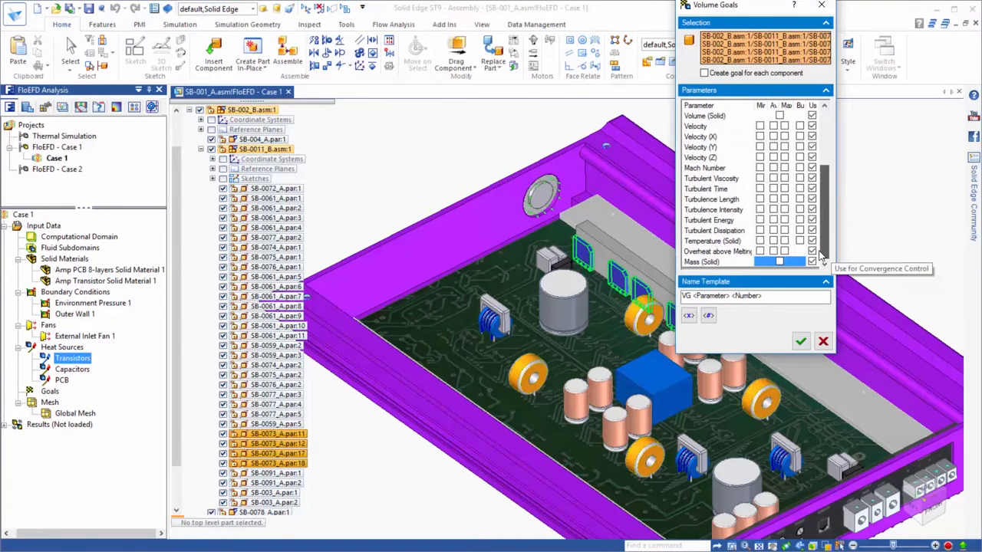
pyautogui.click(773, 241)
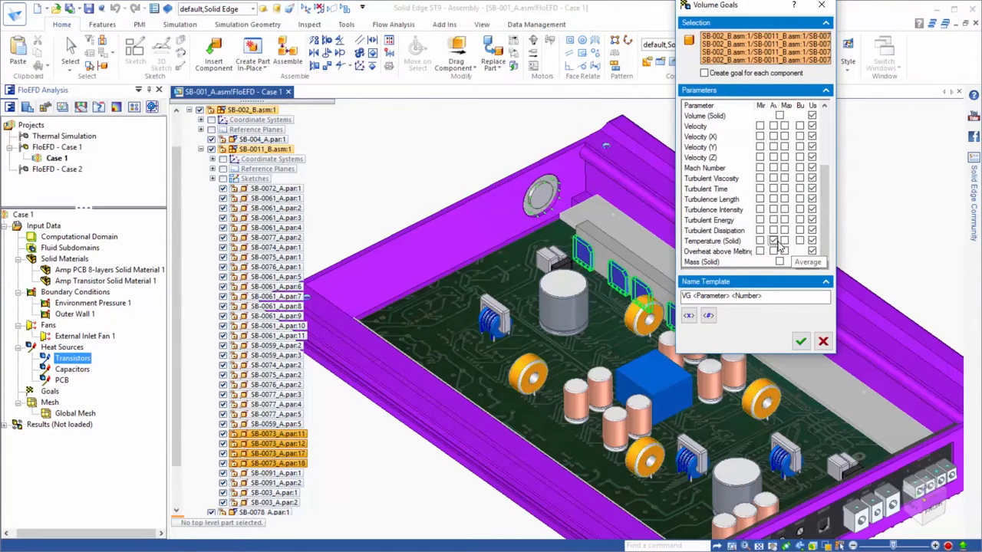
pyautogui.click(785, 241)
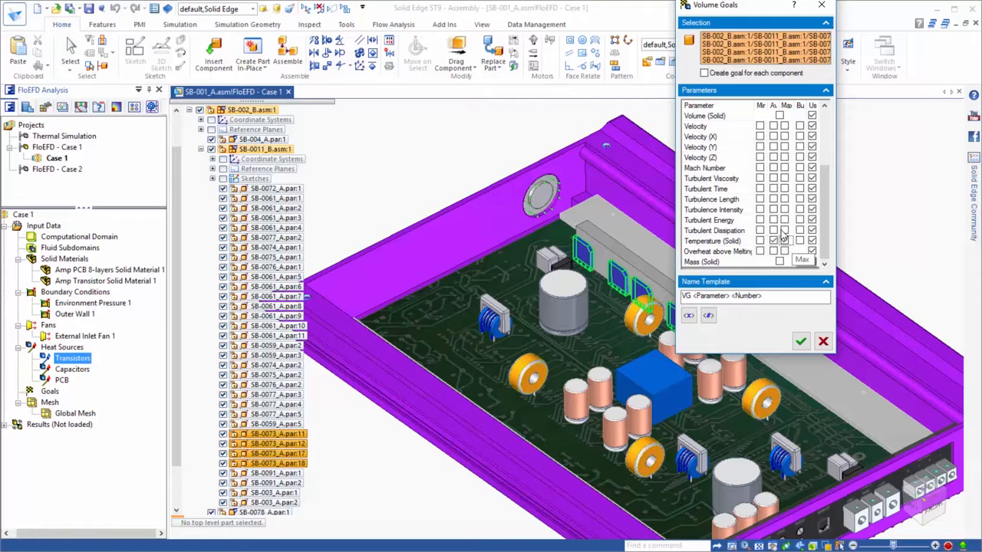
pyautogui.click(800, 341)
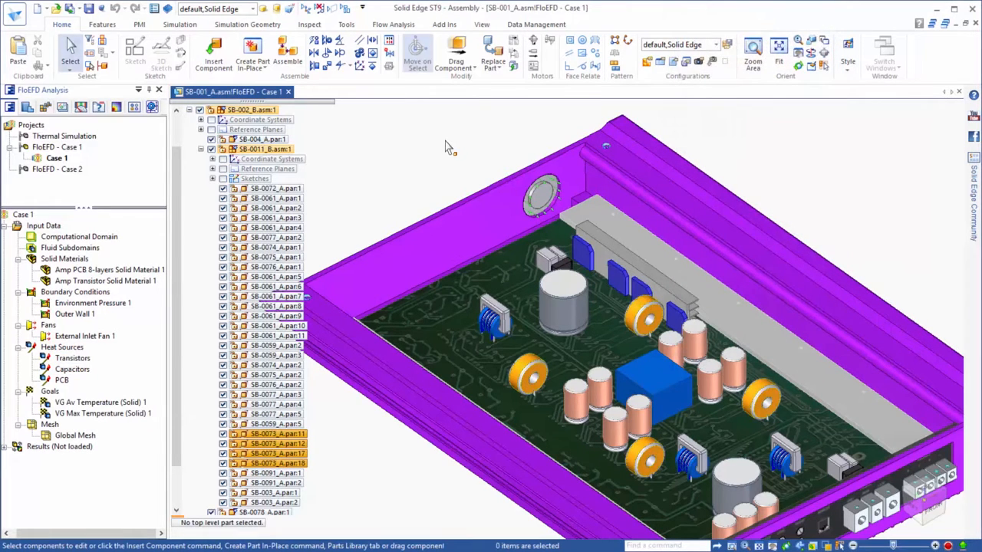
# Add a surface goal for the volume flow rate on the External Inlet Fan 1 face
pyautogui.rightClick(51, 393)
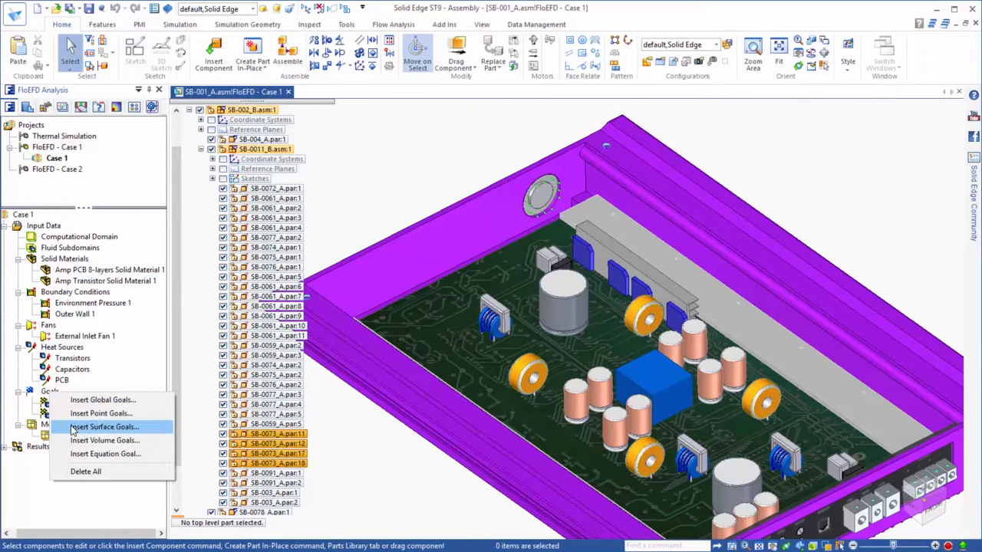
pyautogui.click(74, 427)
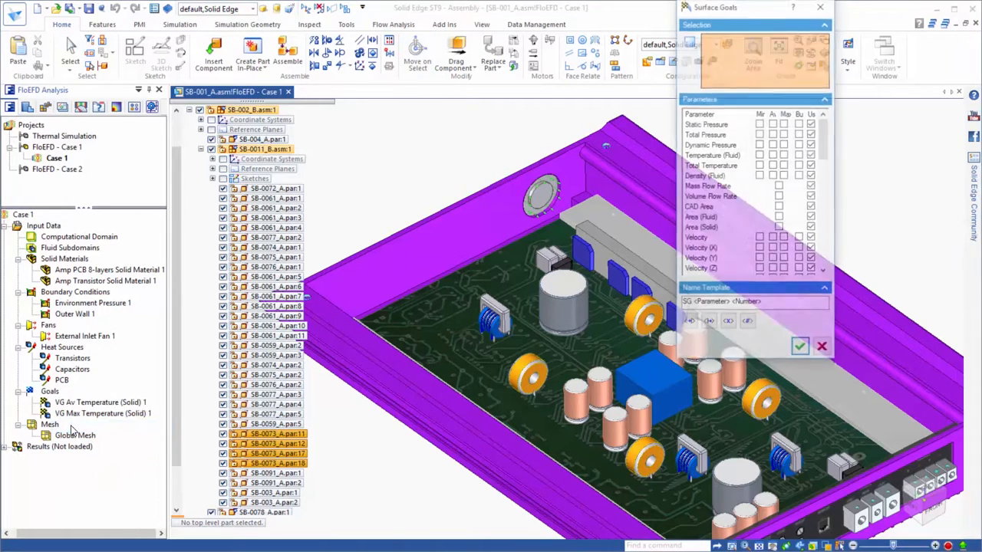
pyautogui.click(76, 337)
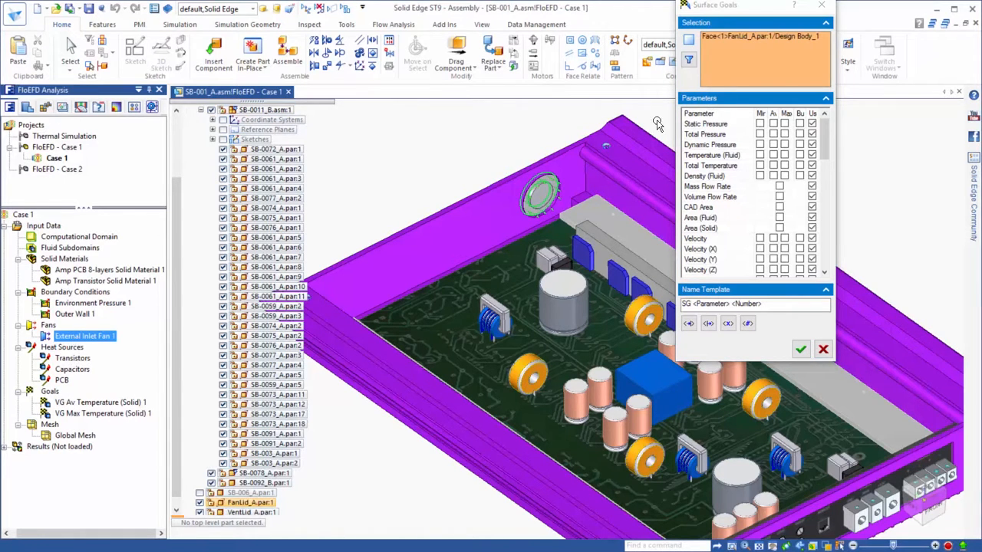
pyautogui.click(779, 198)
pyautogui.click(779, 197)
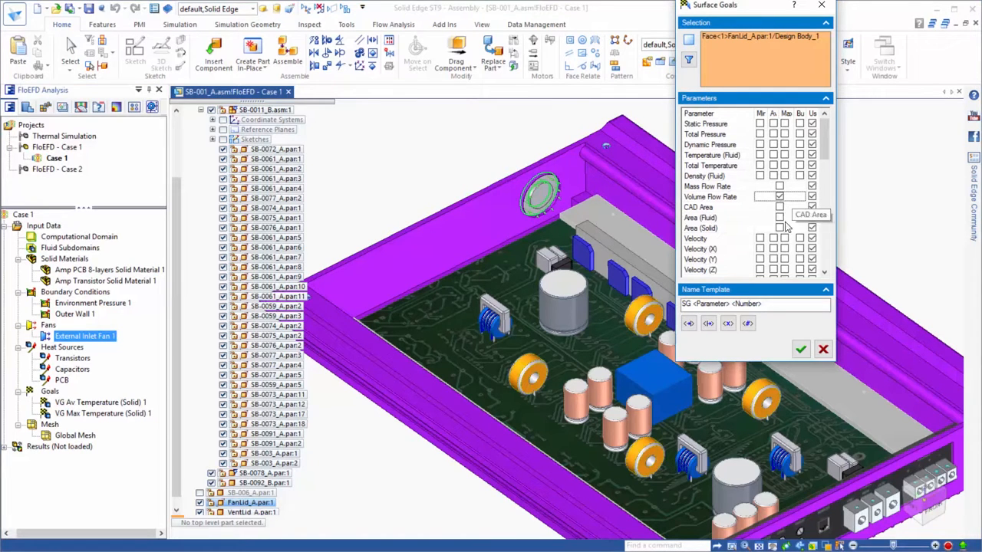
pyautogui.press('Return')
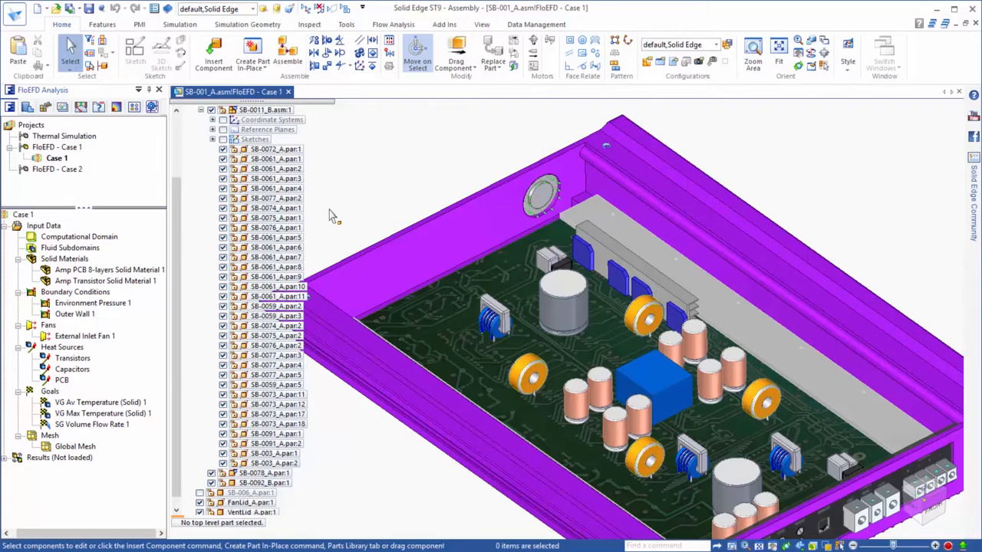
# Open the global mesh definition to review the automatic mesh settings
pyautogui.rightClick(66, 446)
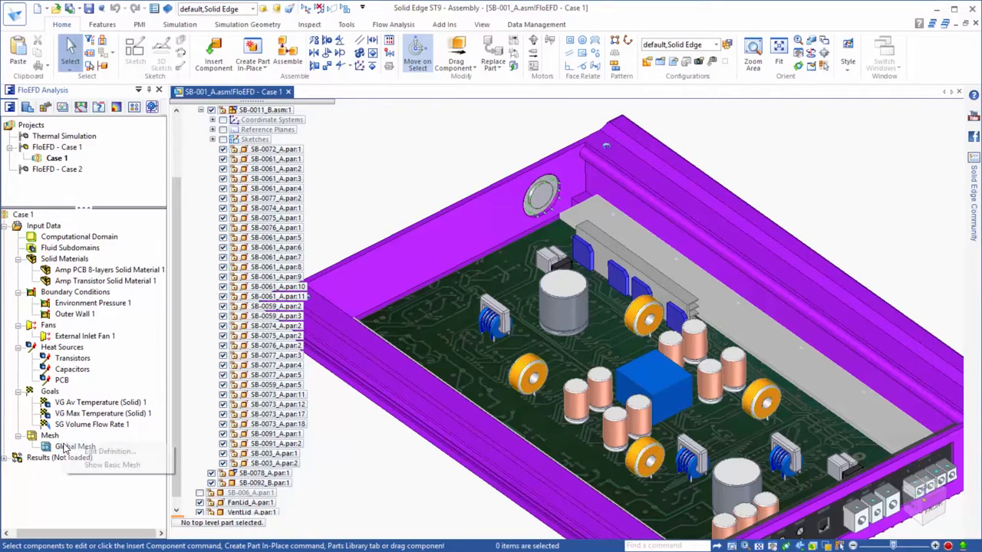
pyautogui.click(85, 452)
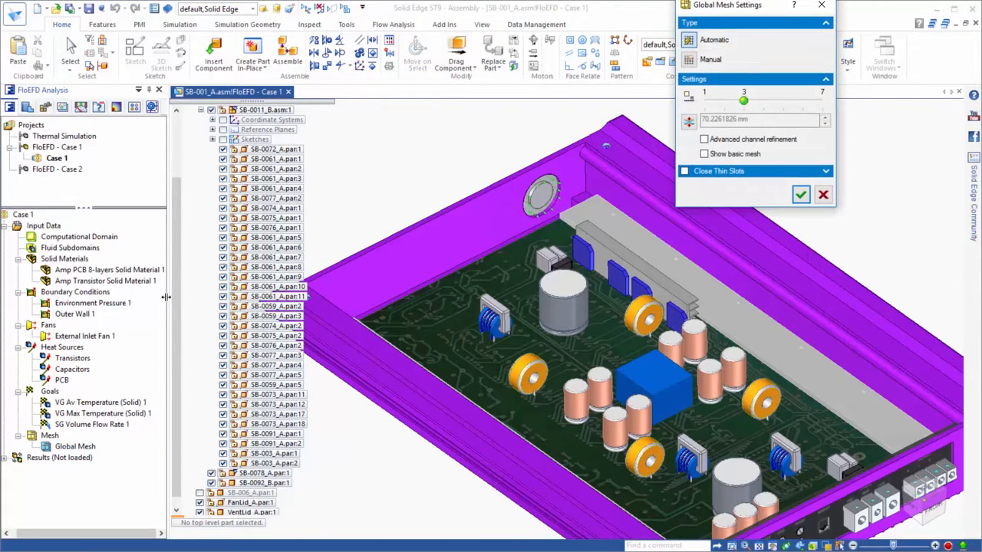
pyautogui.moveTo(723, 9); pyautogui.dragTo(741, 113)
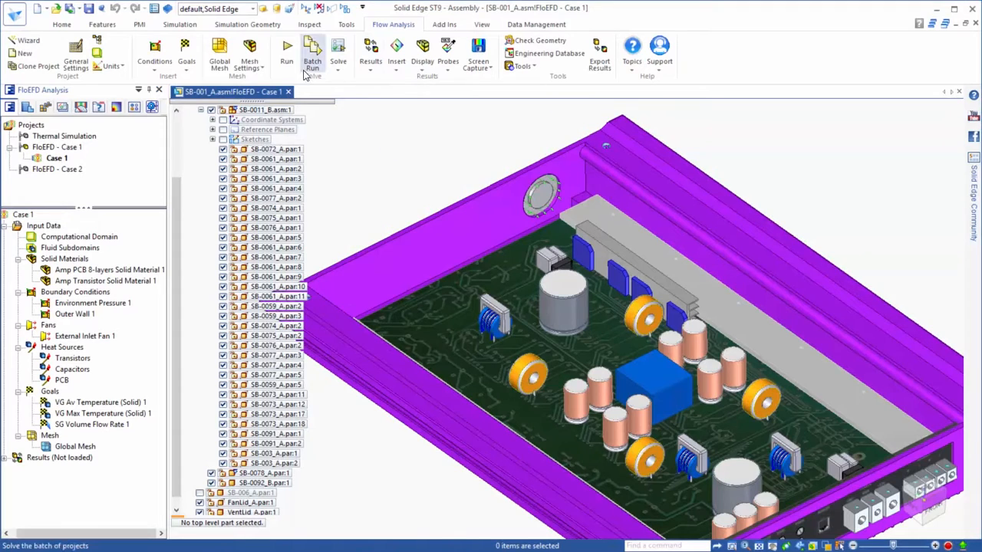
# Run a new calculation of Case 1 on this computer and check the velocity, temperature and goal plots in the solver monitor
pyautogui.click(287, 50)
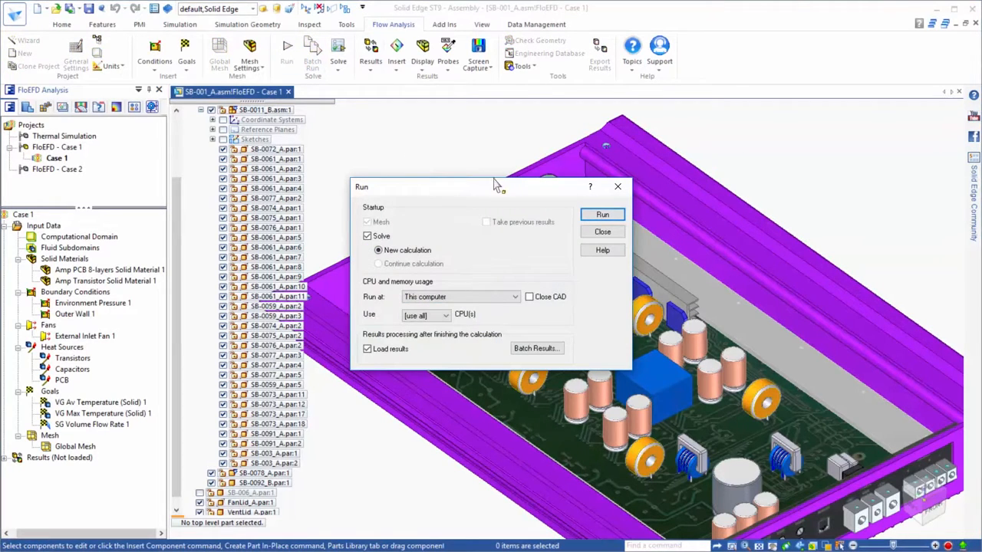
pyautogui.click(595, 216)
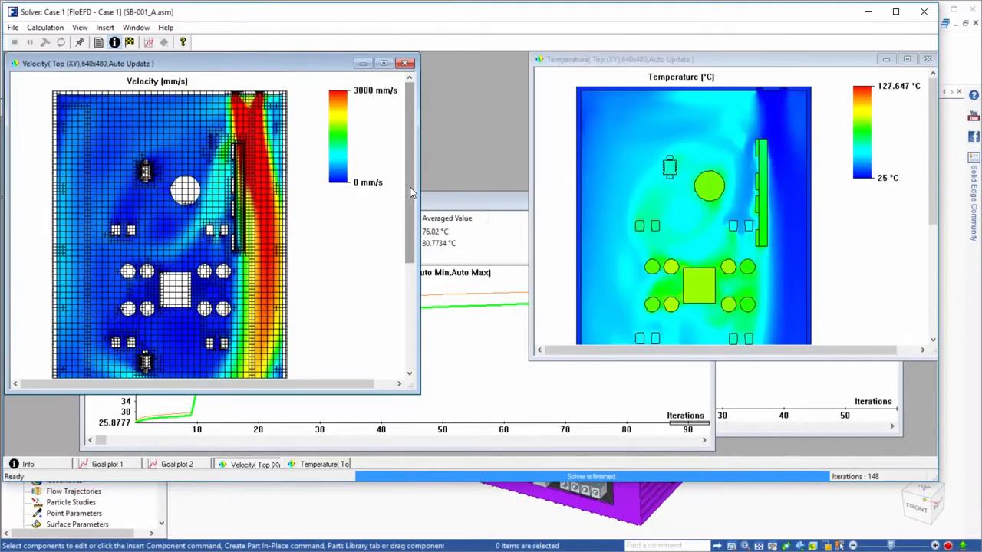
pyautogui.moveTo(411, 188)
pyautogui.mouseDown()
pyautogui.moveTo(400, 273)
pyautogui.moveTo(401, 174)
pyautogui.mouseUp()
pyautogui.moveTo(931, 154)
pyautogui.mouseDown()
pyautogui.moveTo(928, 239)
pyautogui.moveTo(925, 157)
pyautogui.mouseUp()
pyautogui.click(466, 202)
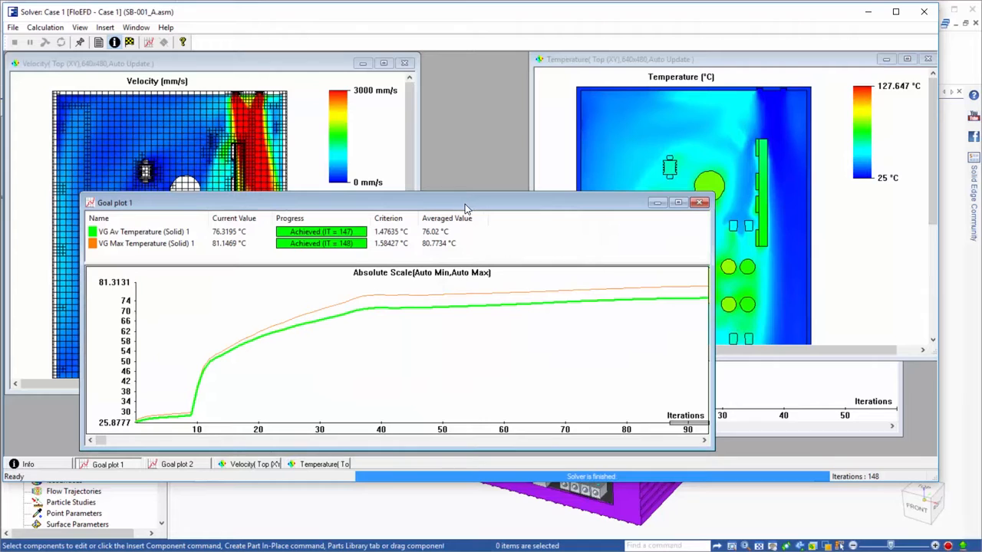
pyautogui.moveTo(100, 441); pyautogui.dragTo(506, 460)
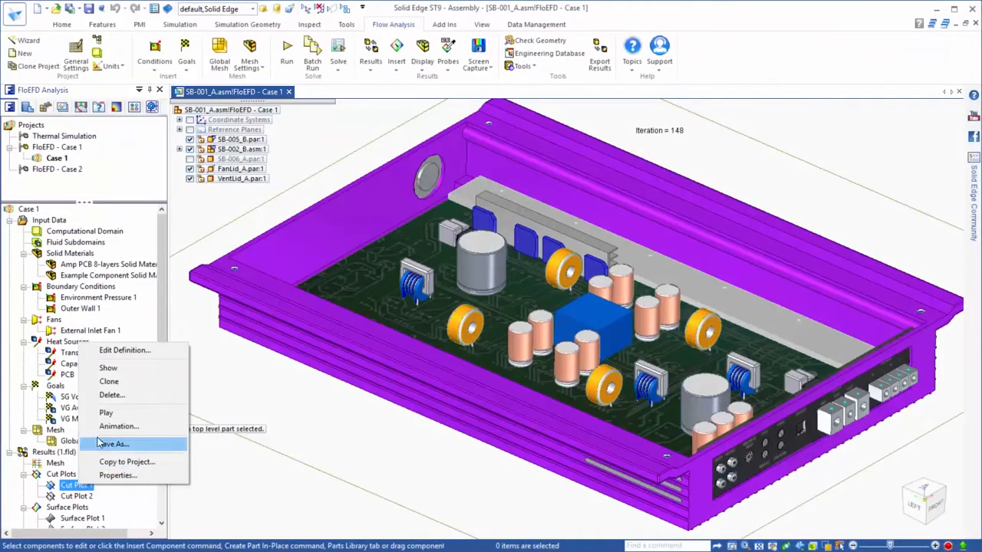
# Show Cut Plot 1 to examine the air velocity distribution around the components inside the amplifier
pyautogui.click(108, 368)
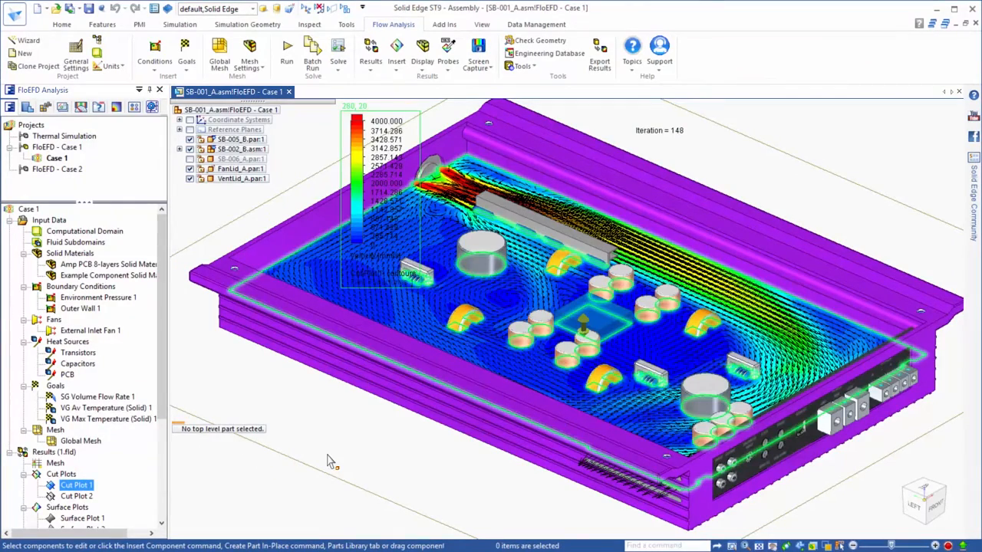
pyautogui.moveTo(341, 366); pyautogui.dragTo(775, 207, button='middle')
pyautogui.scroll(3, 681, 215)
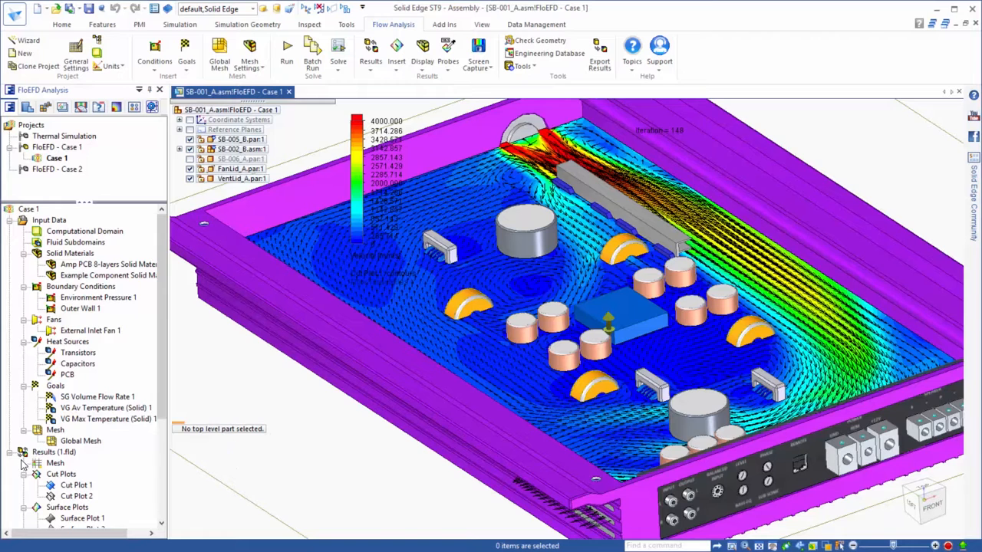
# Replace Cut Plot 1 with Cut Plot 2 and display the model as wireframe to examine temperatures inside the components
pyautogui.rightClick(73, 486)
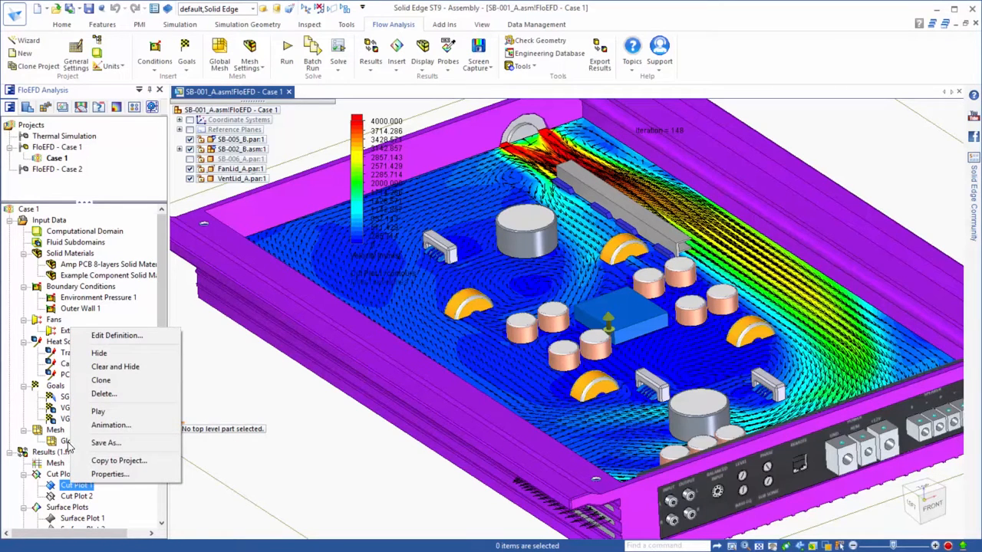
pyautogui.click(99, 355)
pyautogui.rightClick(77, 496)
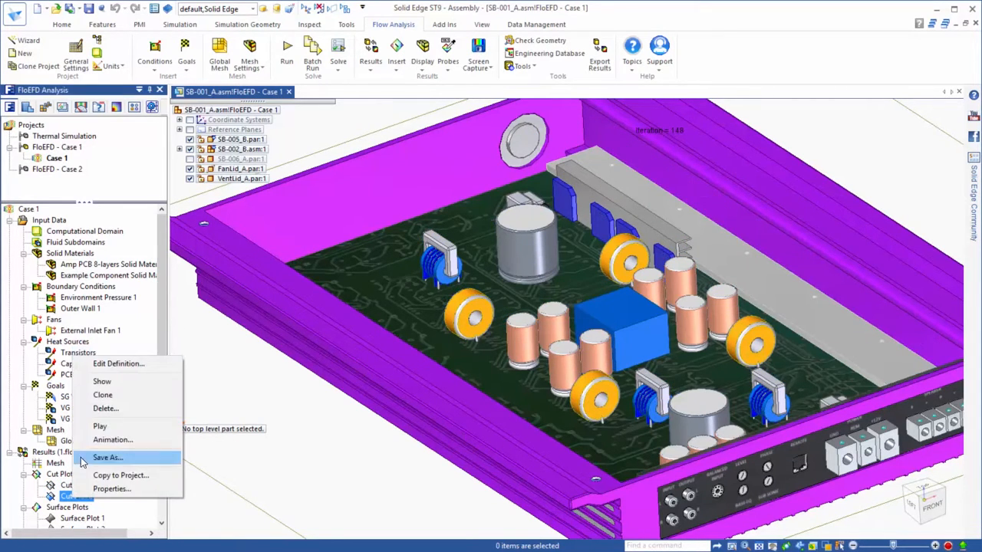
pyautogui.click(101, 382)
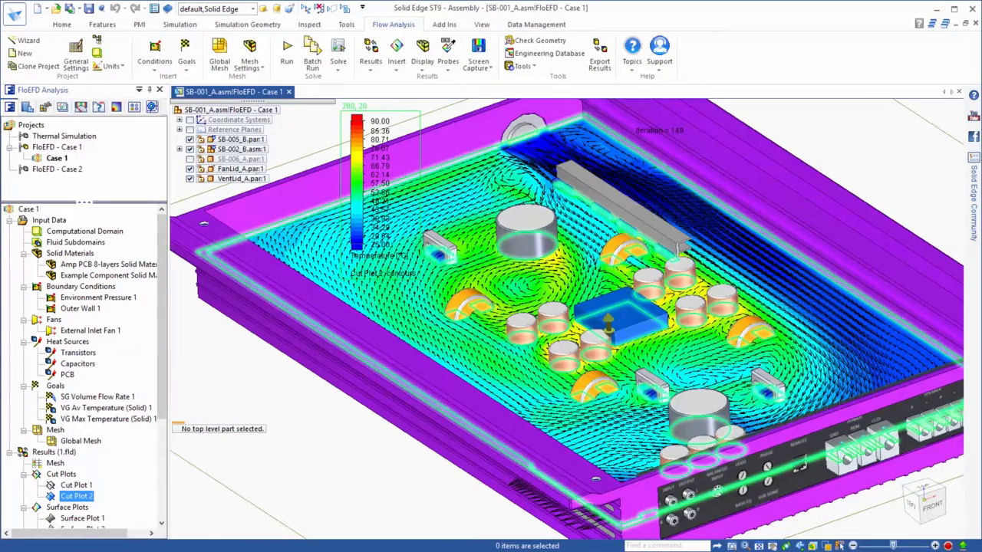
pyautogui.click(839, 546)
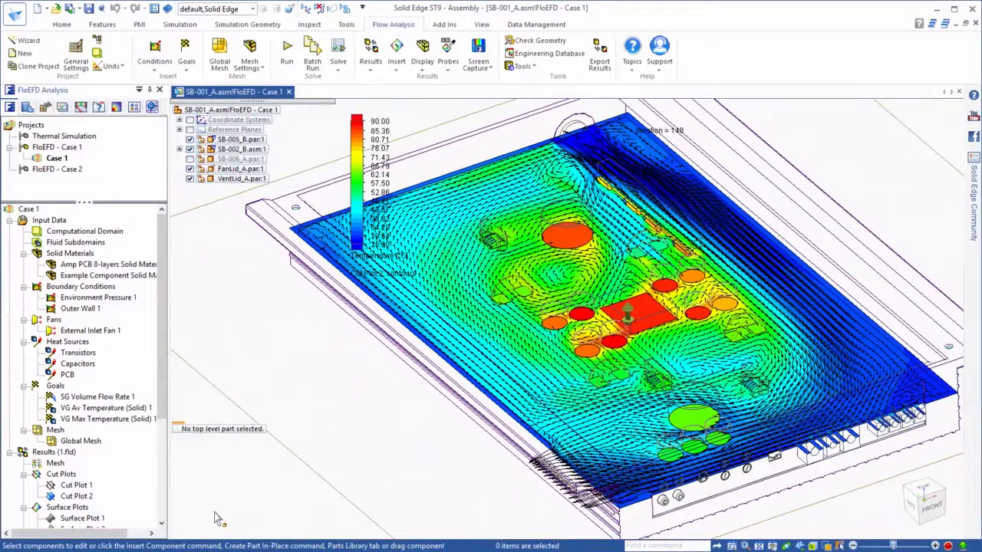
# Hide Cut Plot 2 and show Surface Plot 1 to examine the solid temperature on the enclosure's outer surfaces
pyautogui.rightClick(78, 496)
pyautogui.click(115, 365)
pyautogui.click(92, 519)
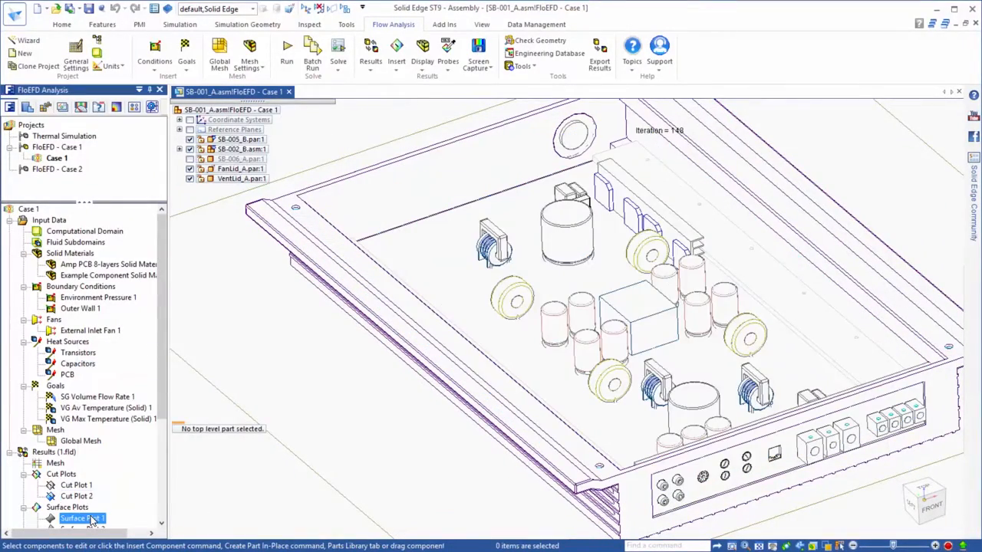
pyautogui.rightClick(92, 520)
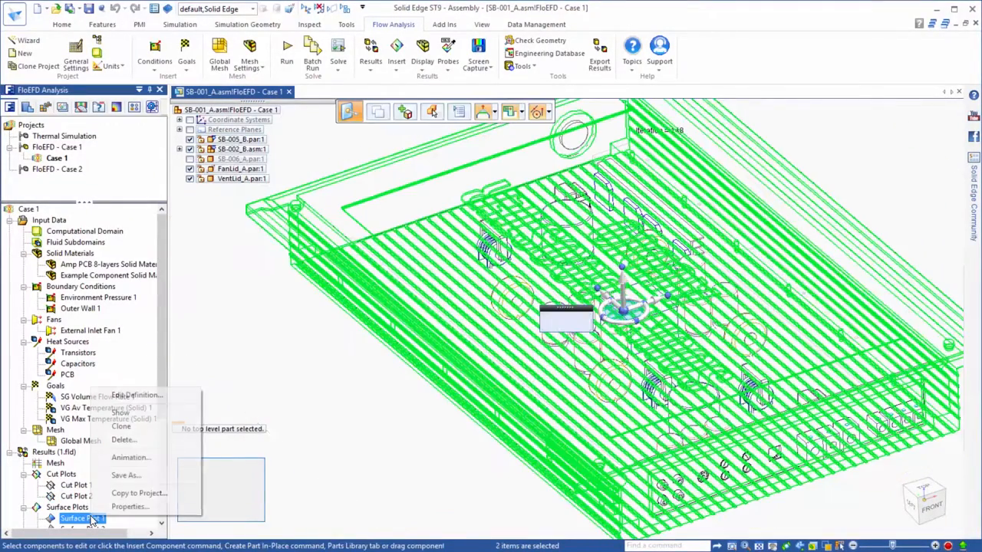
pyautogui.click(121, 412)
pyautogui.click(402, 465)
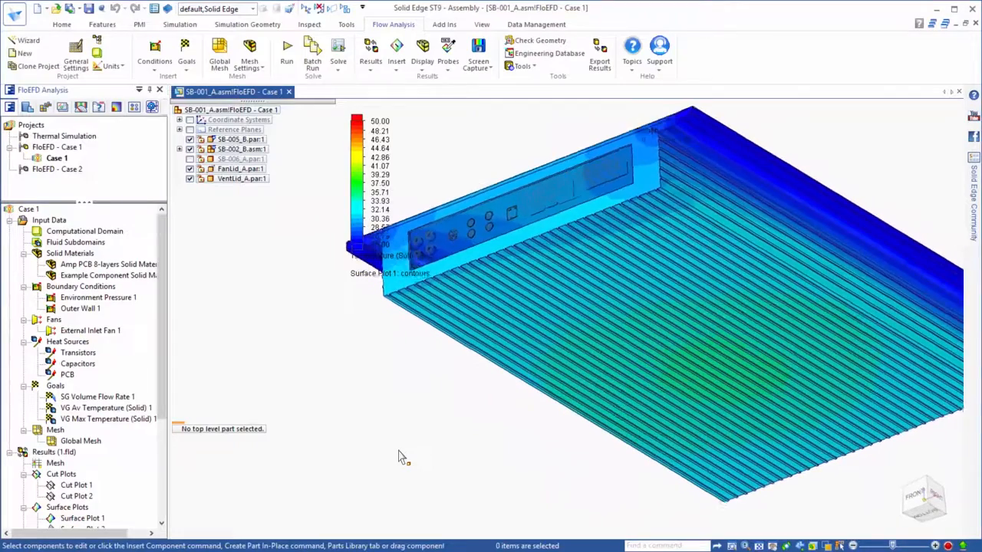
# Probe the surface temperature at the warmest area in the middle of the enclosure's finned underside
pyautogui.click(450, 73)
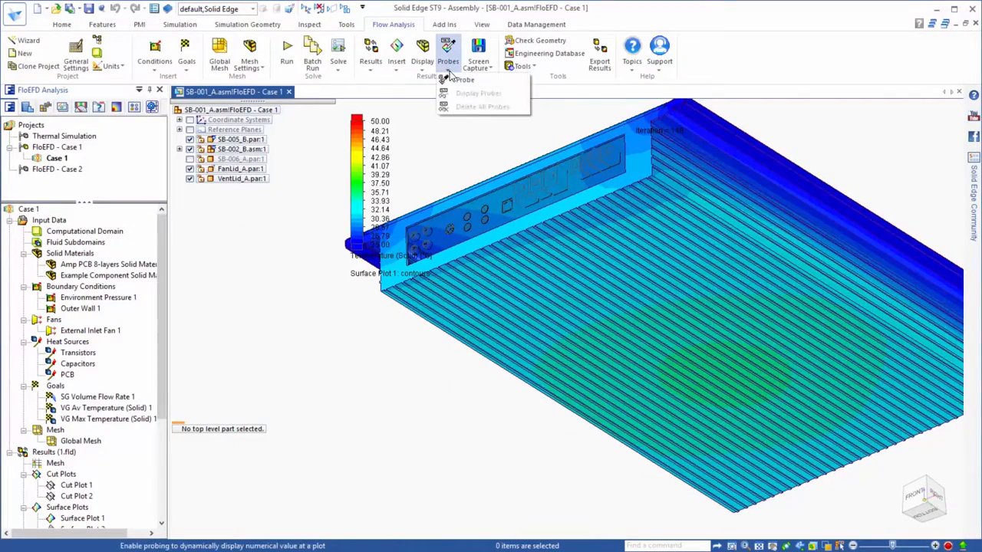
pyautogui.click(462, 82)
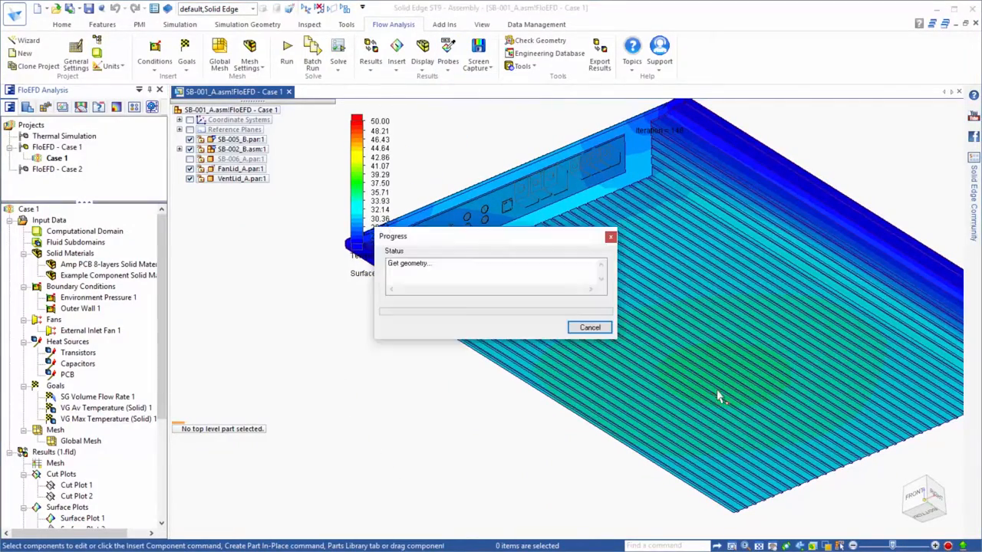
pyautogui.click(712, 379)
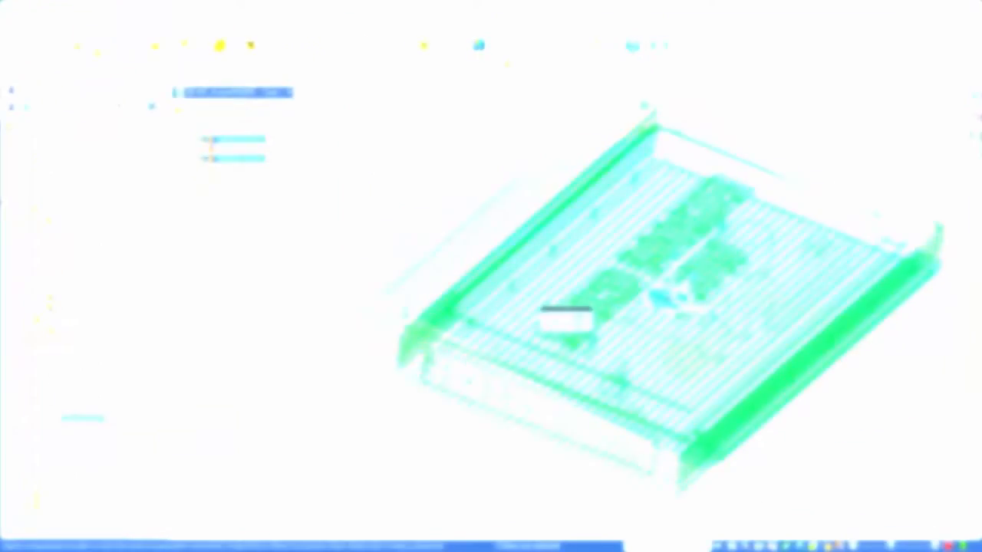
# Show Surface Plot 2 to examine the solid temperature of the circuit board subassembly
pyautogui.click(107, 443)
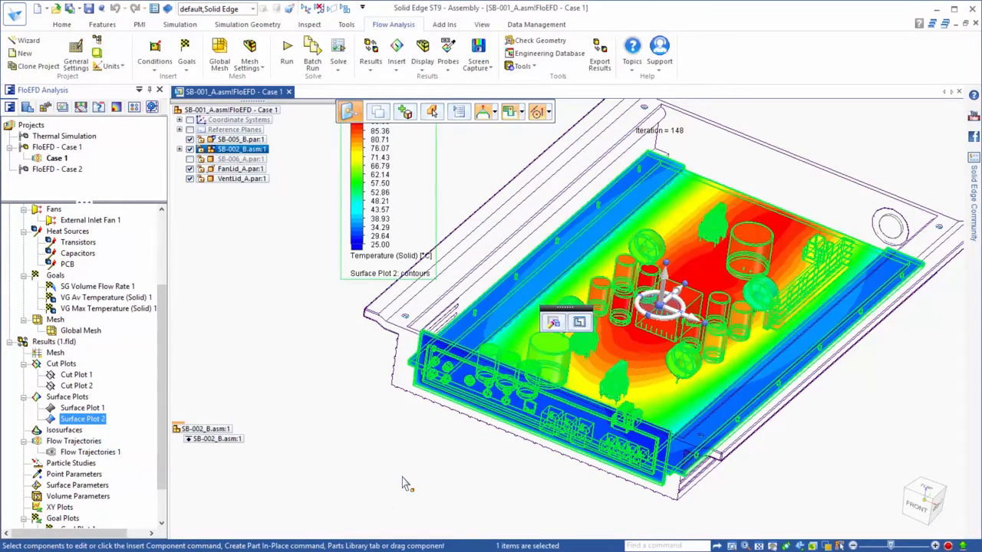
pyautogui.press('Escape')
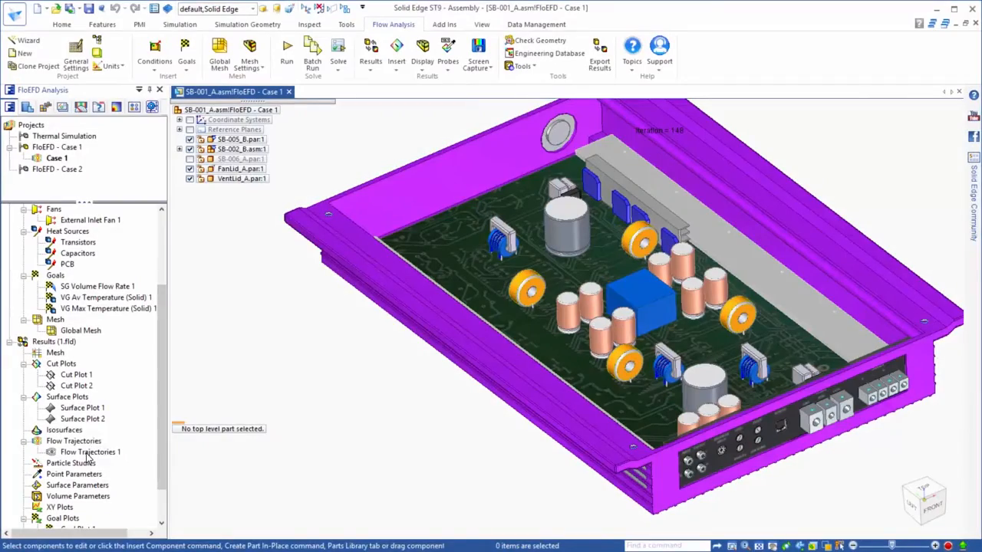
# Play the animation of Flow Trajectories 1 to examine the airflow from the inlet fan through the amplifier
pyautogui.click(91, 452)
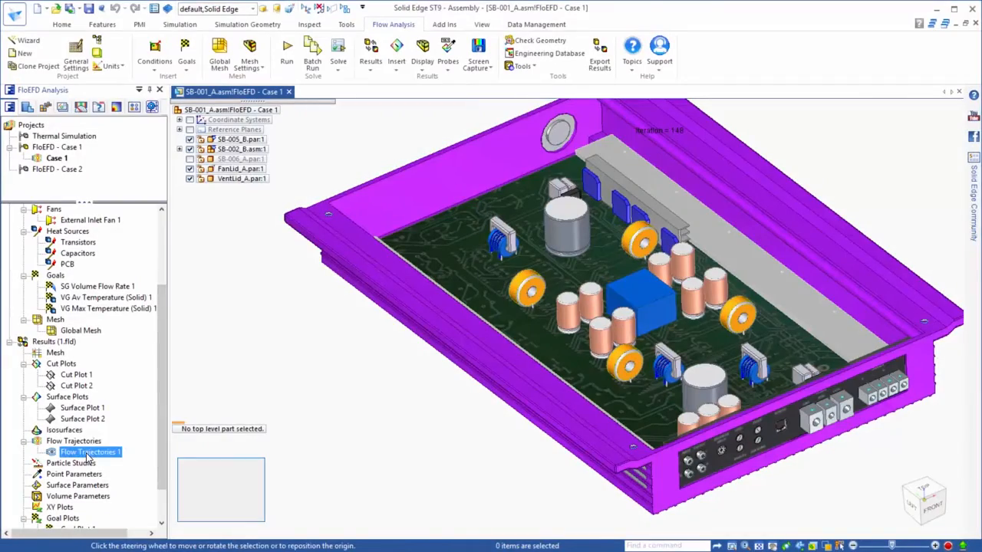
pyautogui.rightClick(104, 454)
pyautogui.click(114, 368)
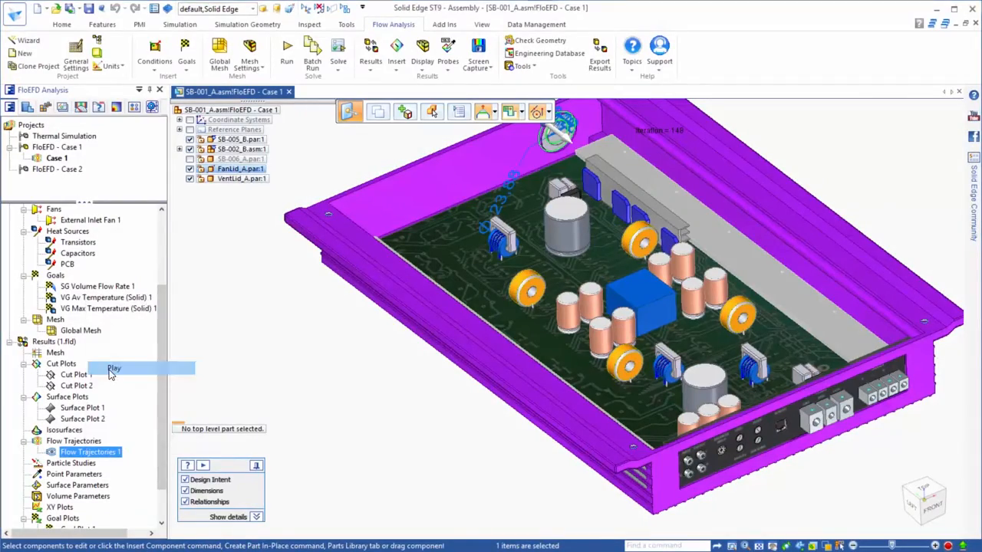
# Activate the FloEFD - Case 2 configuration of the amplifier assembly
pyautogui.click(391, 434)
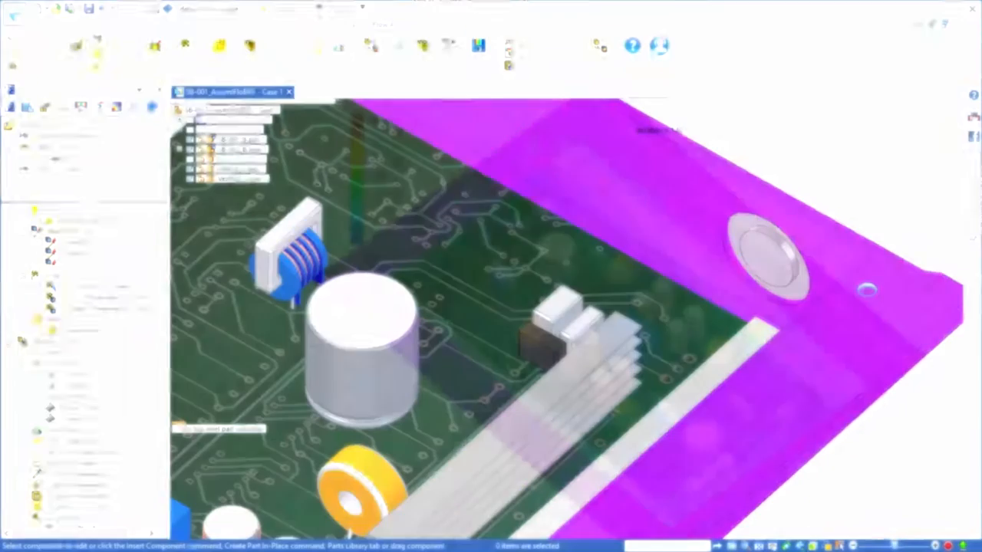
pyautogui.click(745, 545)
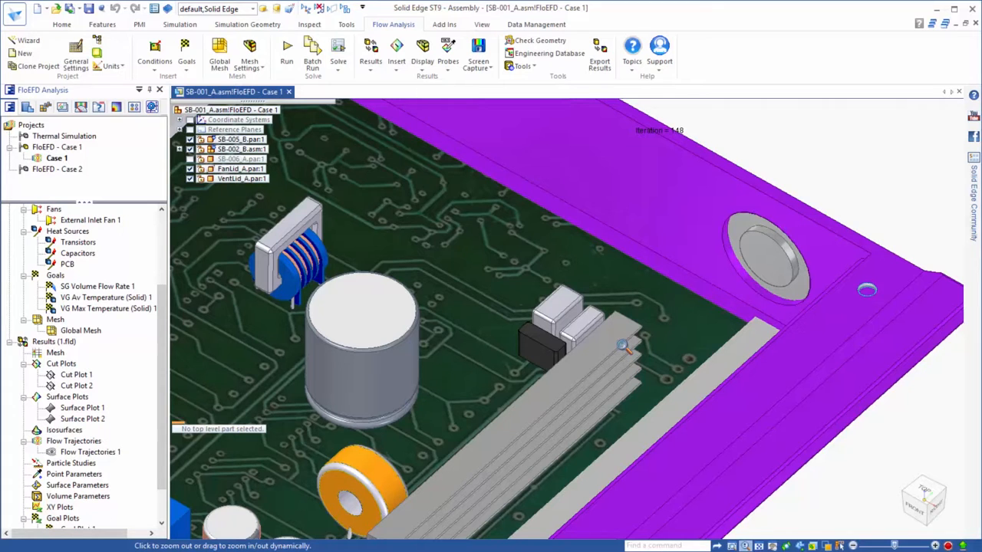
pyautogui.press('Escape')
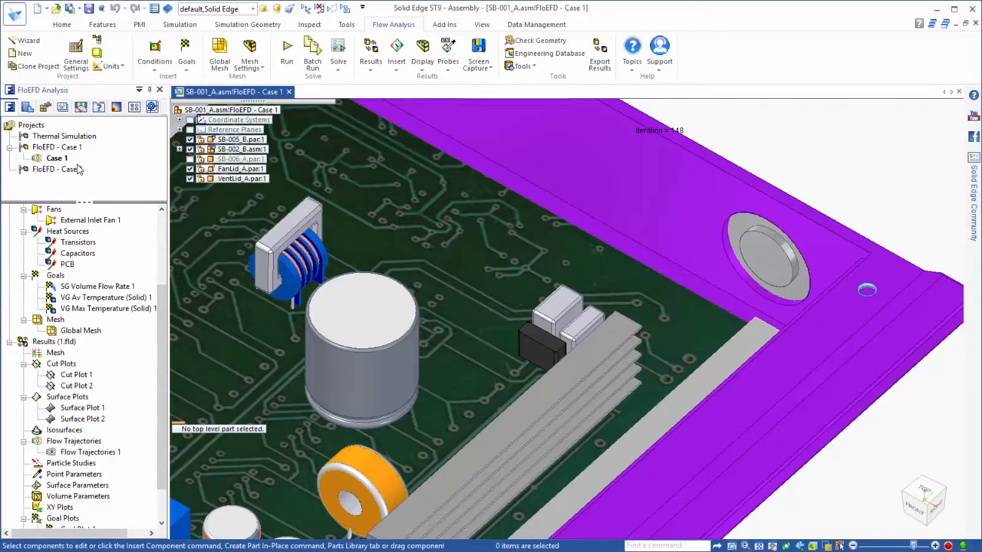
pyautogui.doubleClick(58, 169)
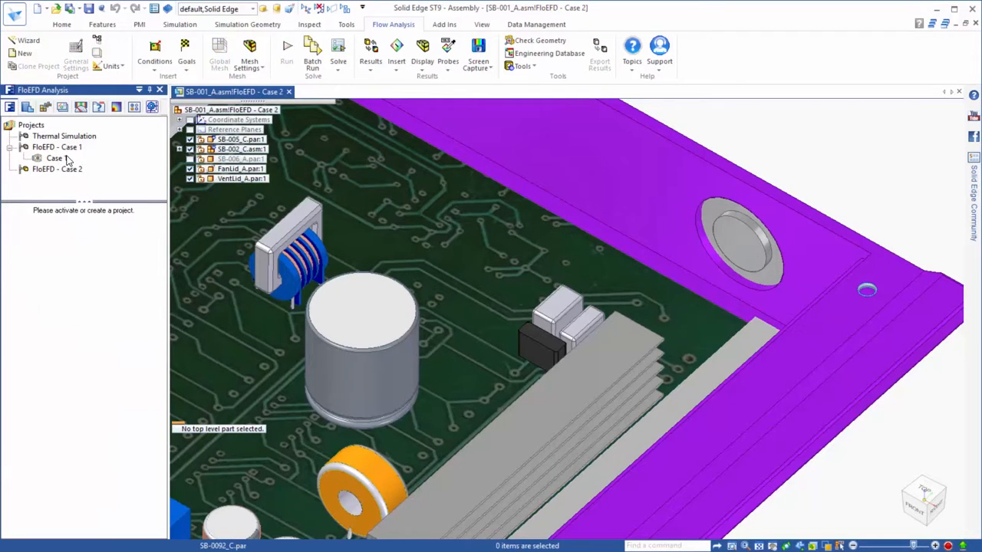
# Clone the Case 1 project as Case 2 into only the existing FloEFD - Case 2 configuration and run a new calculation
pyautogui.rightClick(57, 159)
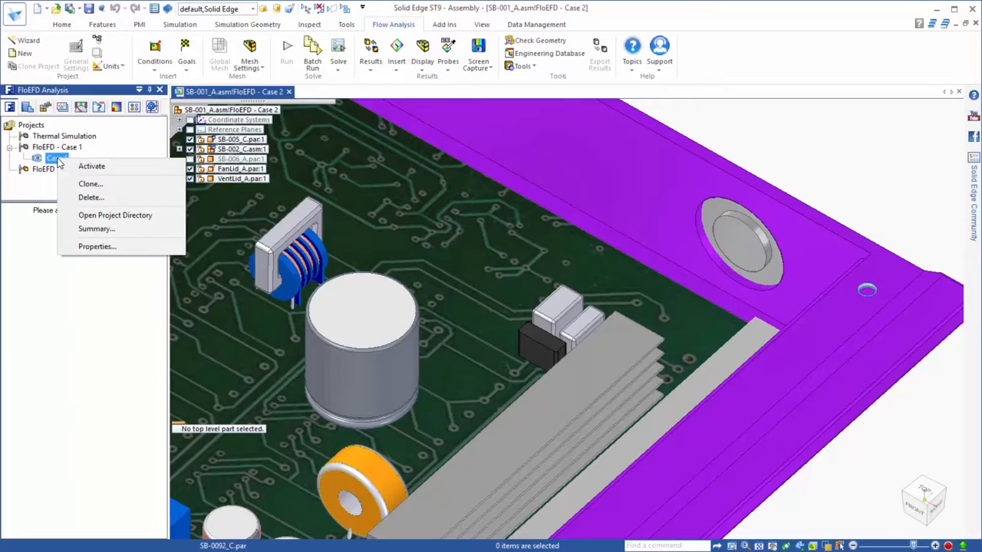
pyautogui.click(88, 184)
pyautogui.moveTo(718, 107); pyautogui.dragTo(693, 106)
pyautogui.write('2')
pyautogui.click(790, 142)
pyautogui.click(709, 162)
pyautogui.click(701, 192)
pyautogui.click(794, 298)
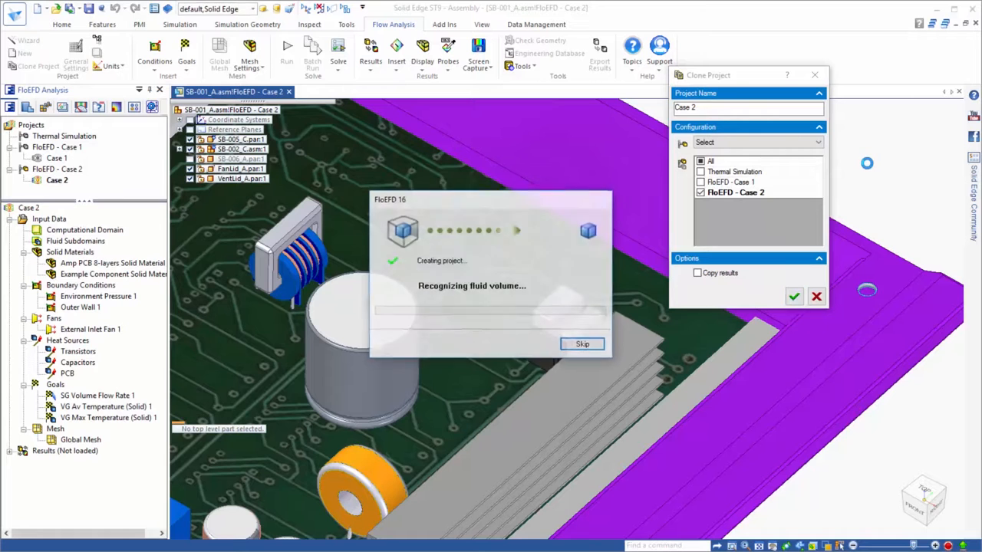
pyautogui.click(284, 53)
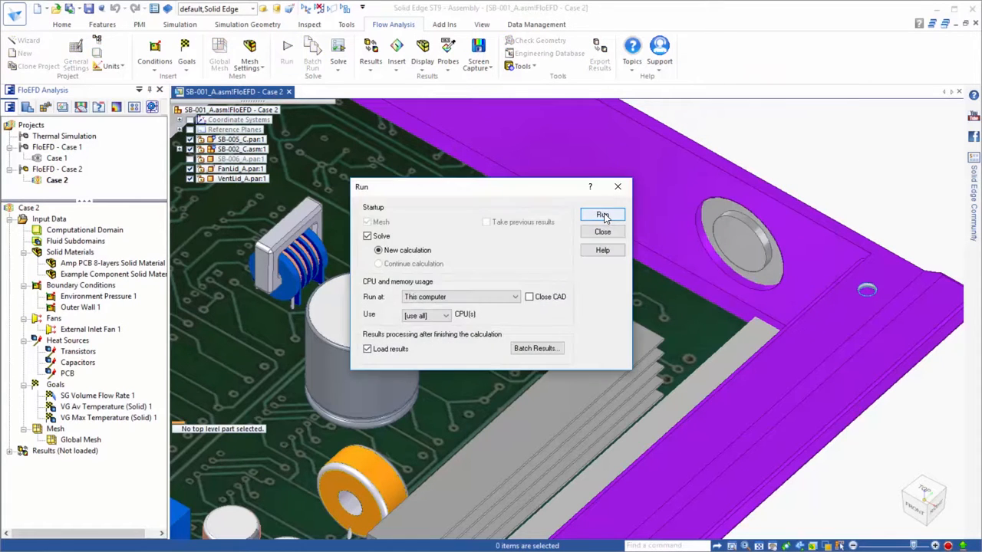
pyautogui.click(603, 215)
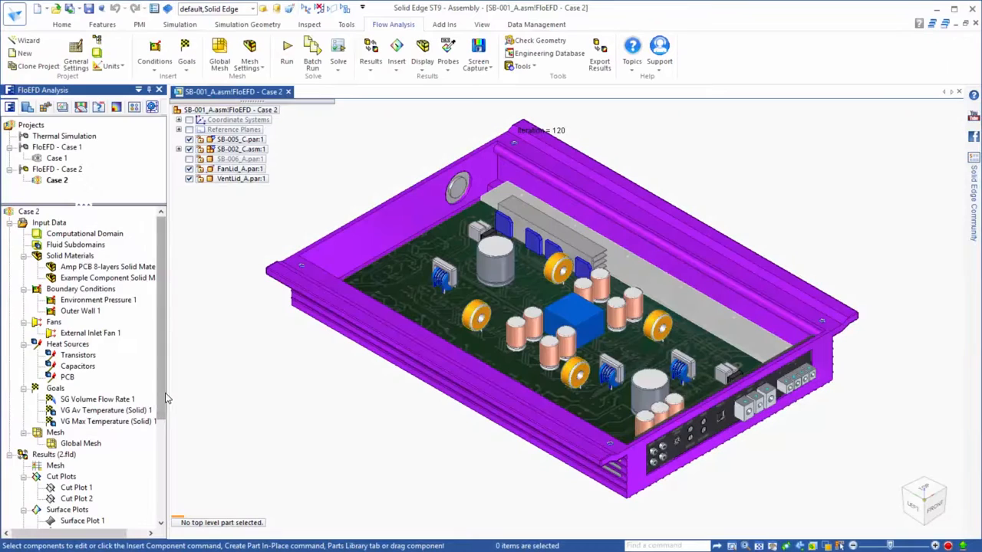
# Display the assembly as unshaded edges and show Cut Plot 2 to examine the temperature and airflow of Case 2
pyautogui.scroll(-4, 166, 481)
pyautogui.scroll(-1, 166, 481)
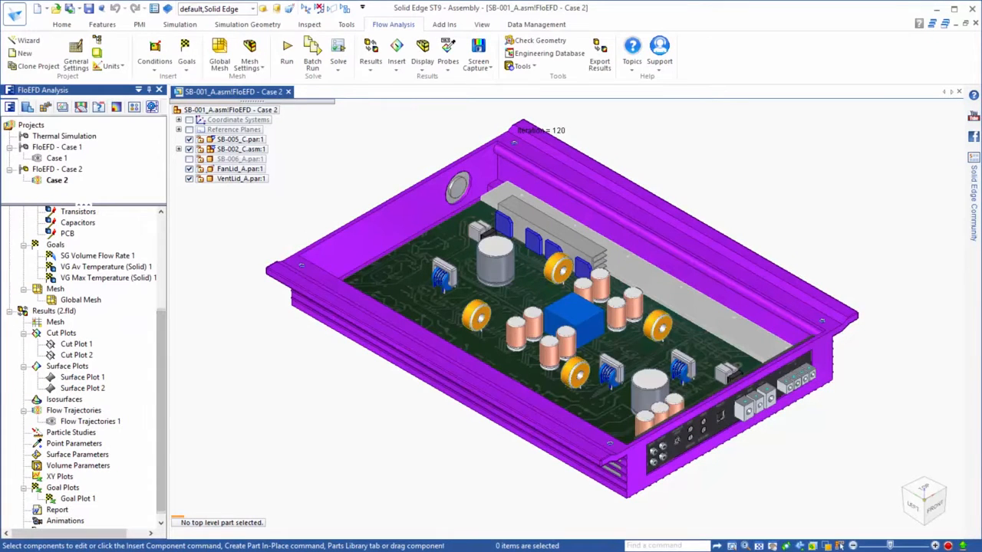
pyautogui.click(865, 547)
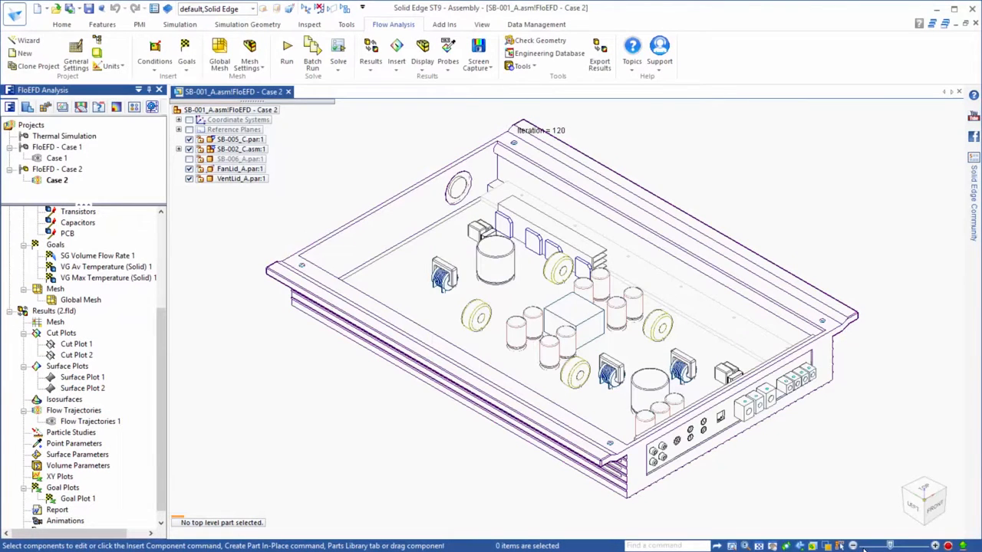
pyautogui.click(76, 355)
pyautogui.rightClick(73, 359)
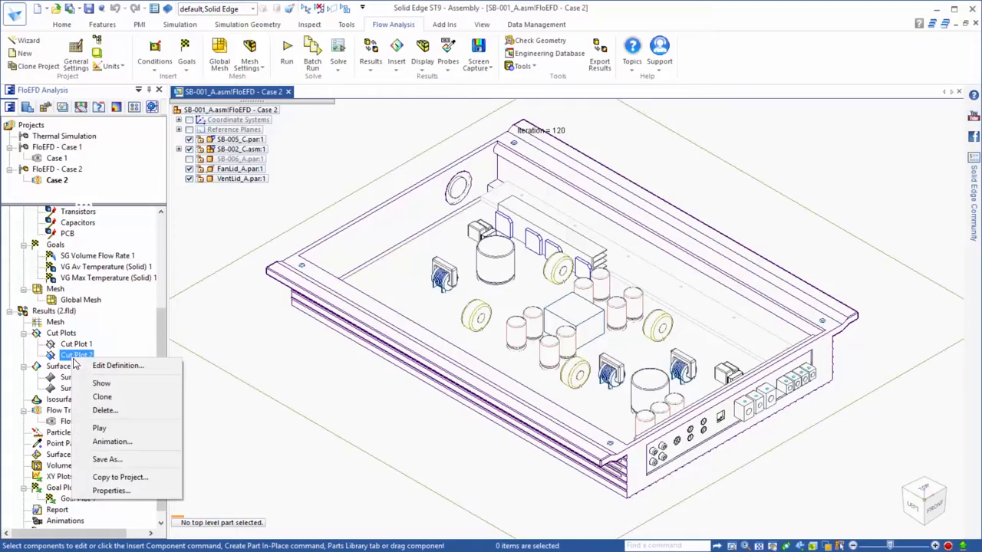
pyautogui.click(92, 383)
pyautogui.moveTo(274, 384); pyautogui.dragTo(314, 396, button='middle')
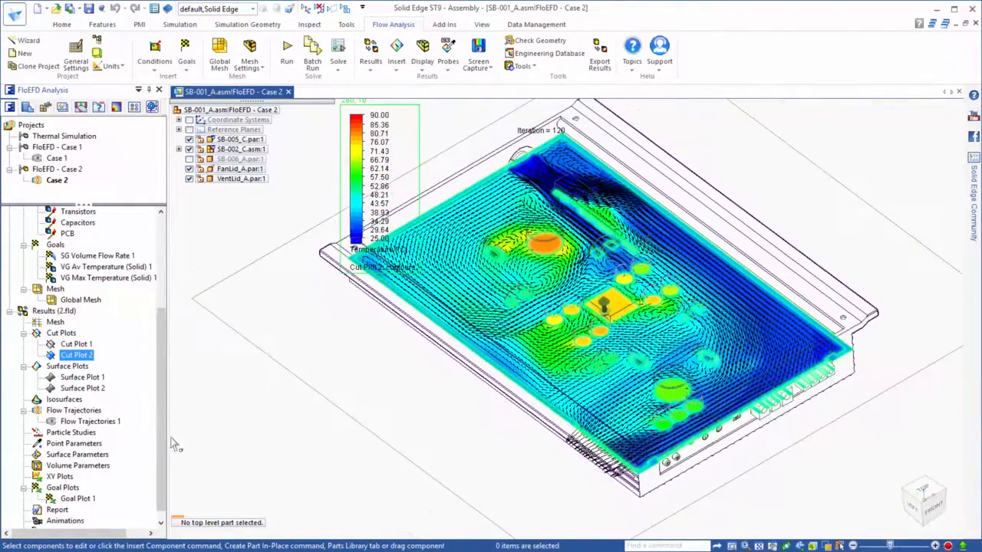
# Hide Cut Plot 2 and show Surface Plot 2 to examine the circuit board's solid temperature in Case 2
pyautogui.rightClick(76, 356)
pyautogui.click(108, 384)
pyautogui.click(83, 388)
pyautogui.rightClick(82, 389)
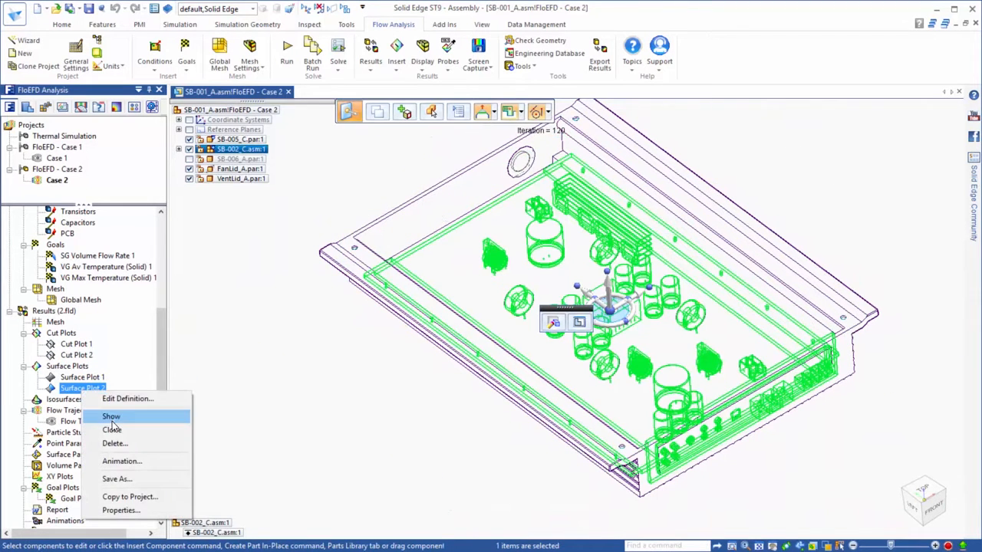
pyautogui.click(111, 417)
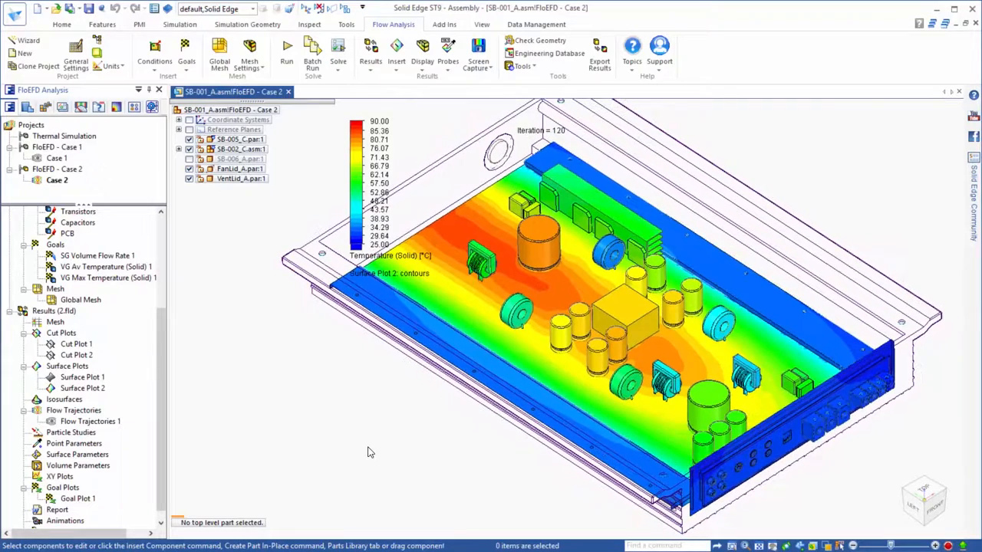
# Compare the Case 1 and Case 2 results side by side, using the active scene images and the Goal Plot 1 summary
pyautogui.rightClick(65, 312)
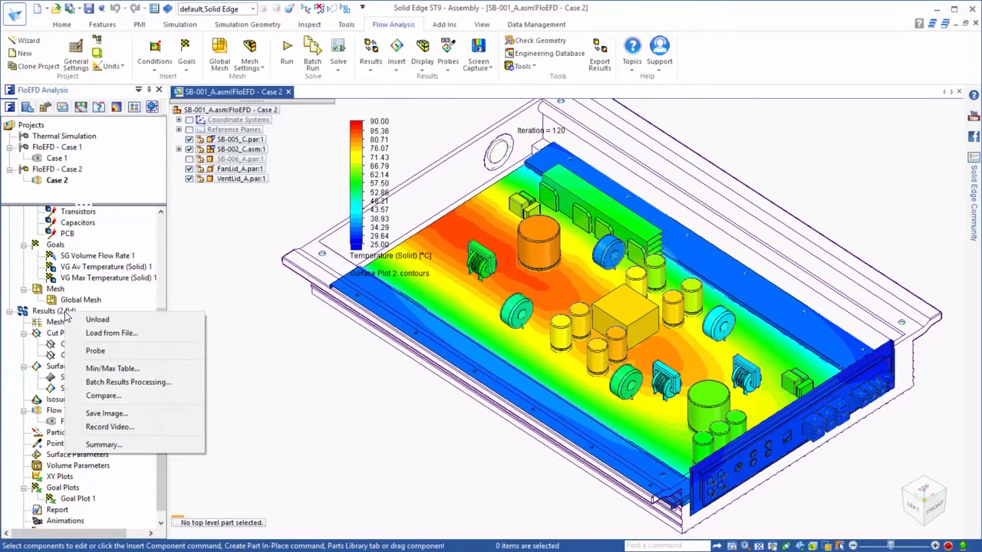
pyautogui.click(100, 396)
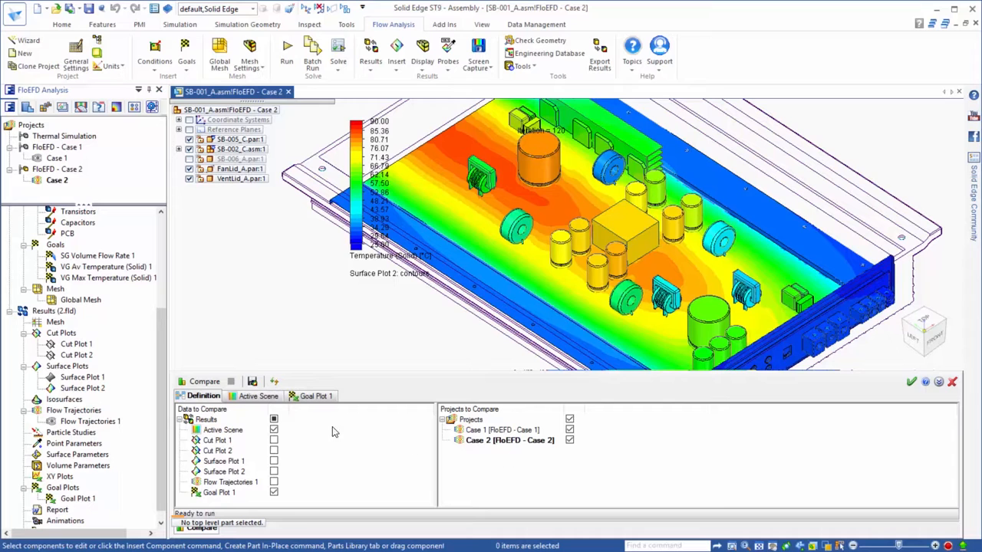
pyautogui.click(258, 397)
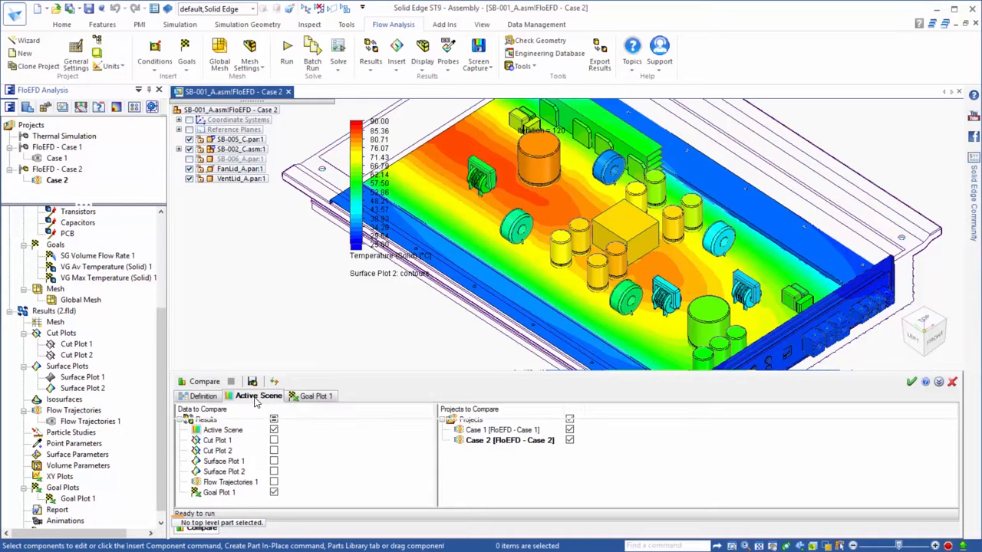
pyautogui.moveTo(443, 371); pyautogui.dragTo(449, 99)
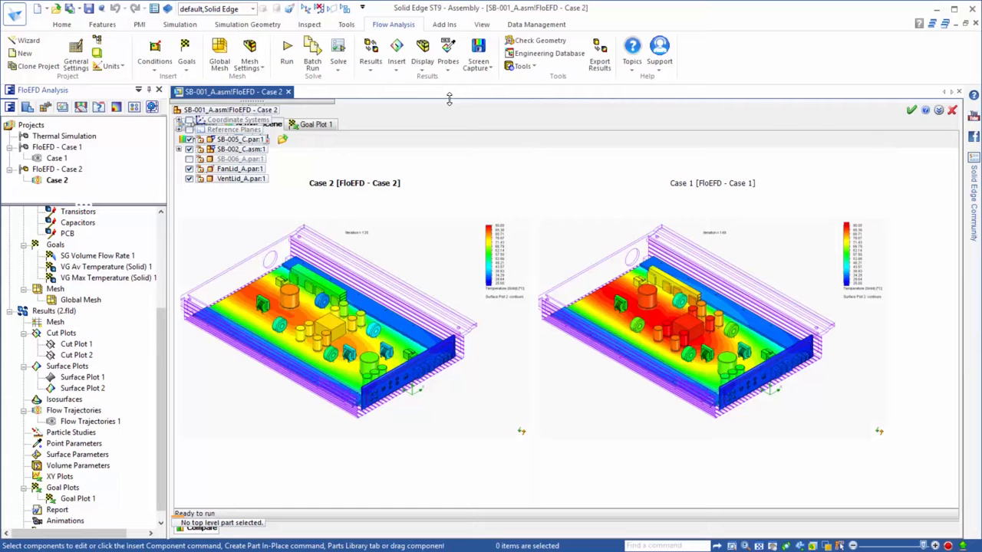
pyautogui.moveTo(449, 102); pyautogui.dragTo(432, 198)
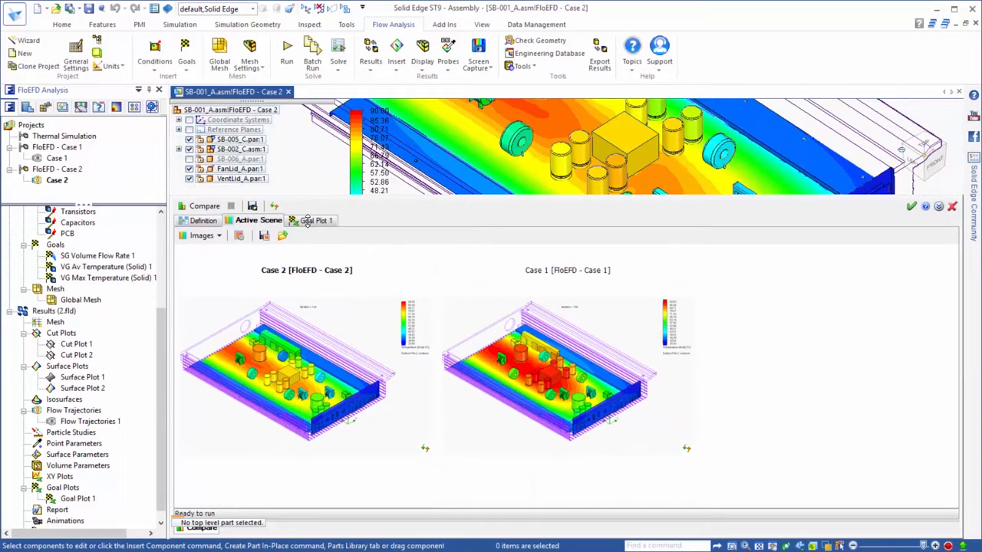
pyautogui.click(306, 221)
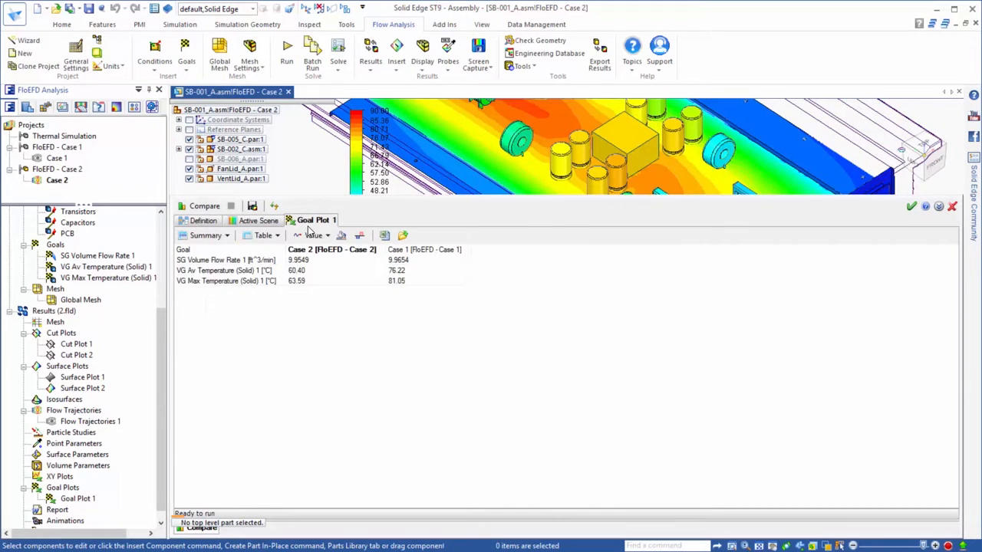